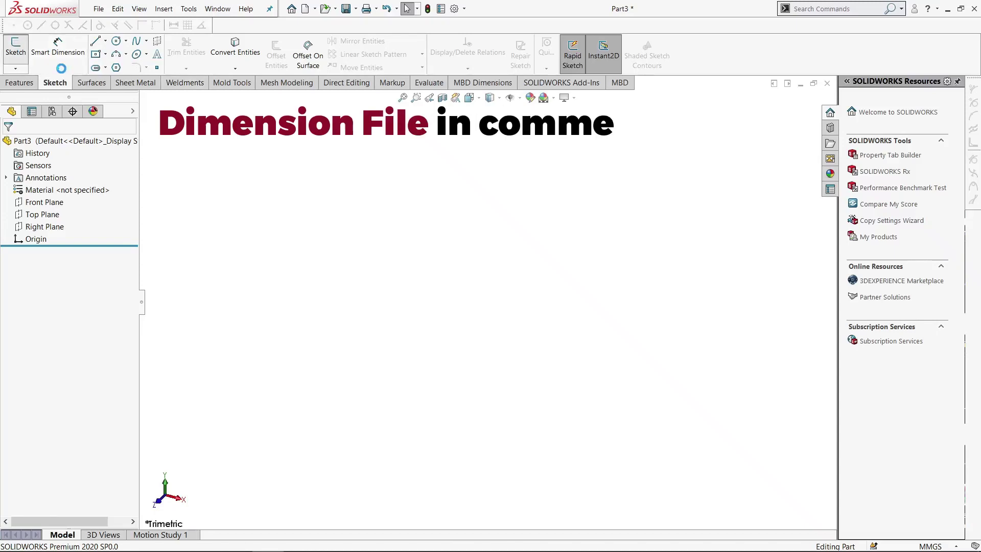
- Sketch a small and a large circle centred on the origin on the Right Plane
{"action": "left_click", "coordinate": [428, 434]}
{"action": "key", "text": "s"}
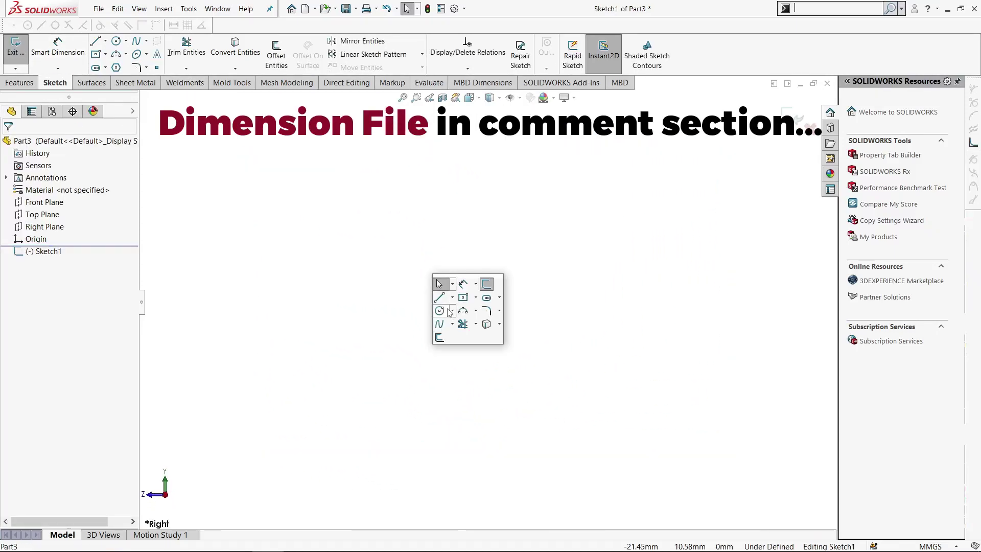
{"action": "left_click", "coordinate": [486, 284]}
{"action": "left_click", "coordinate": [487, 302]}
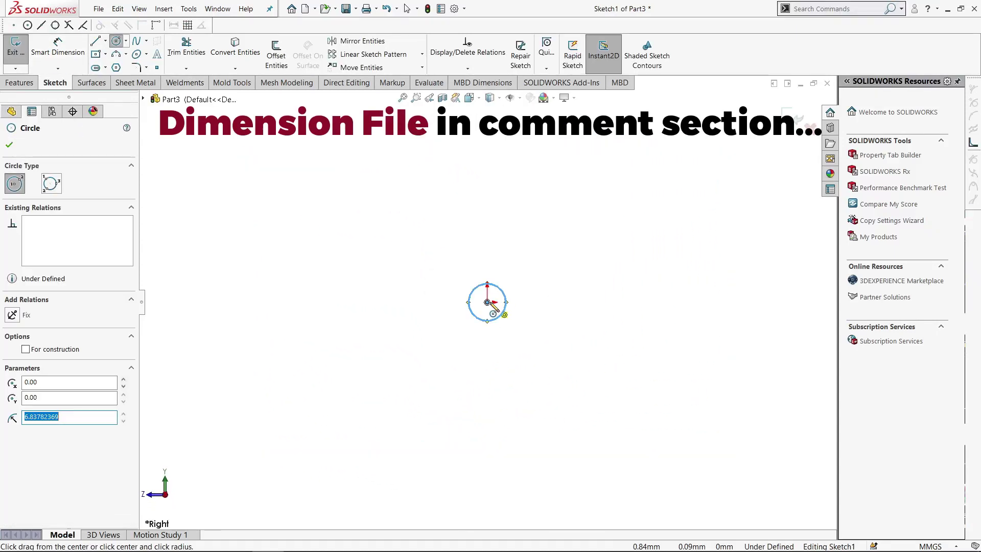
{"action": "left_click", "coordinate": [487, 302]}
{"action": "left_click", "coordinate": [638, 284]}
- Dimension the large circle Ø50 and the small circle Ø5
{"action": "key", "text": "s"}
{"action": "left_click", "coordinate": [714, 327]}
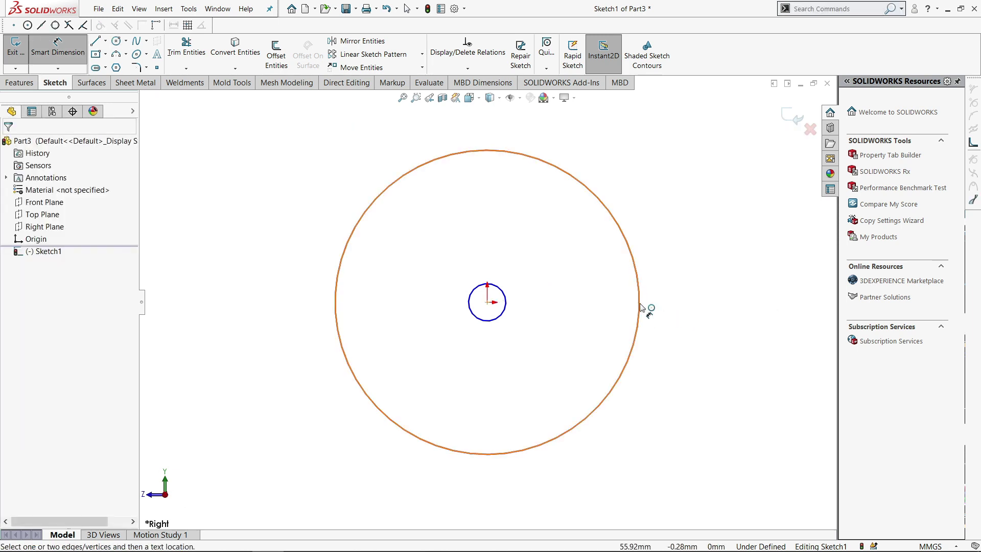
{"action": "left_click", "coordinate": [638, 305]}
{"action": "left_click", "coordinate": [739, 295]}
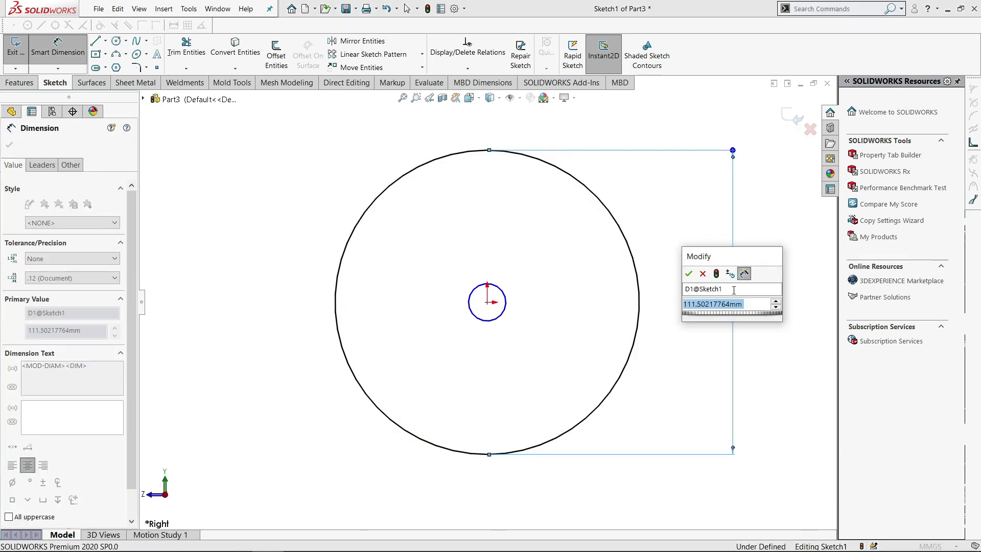
{"action": "type", "text": "250"}
{"action": "key", "text": "Return"}
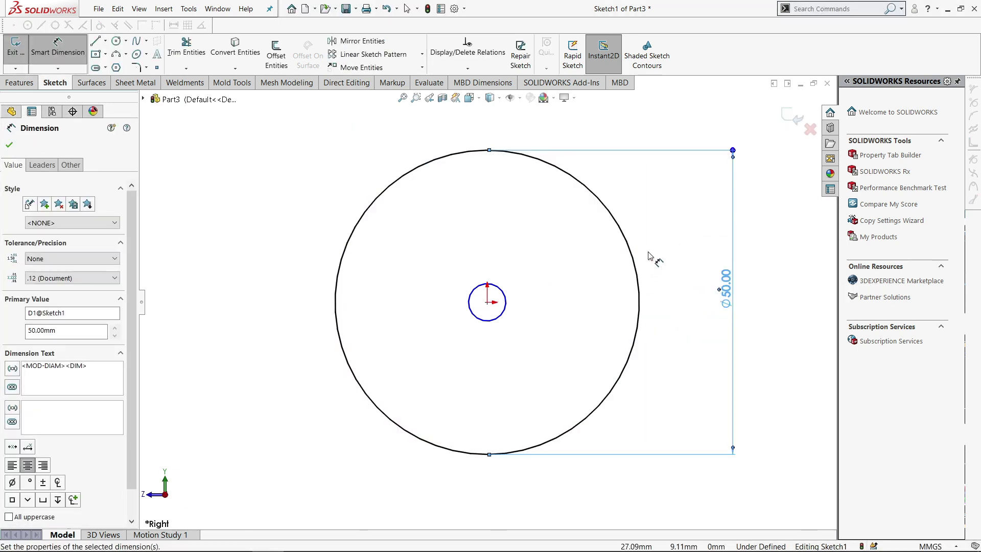
{"action": "left_click", "coordinate": [507, 303]}
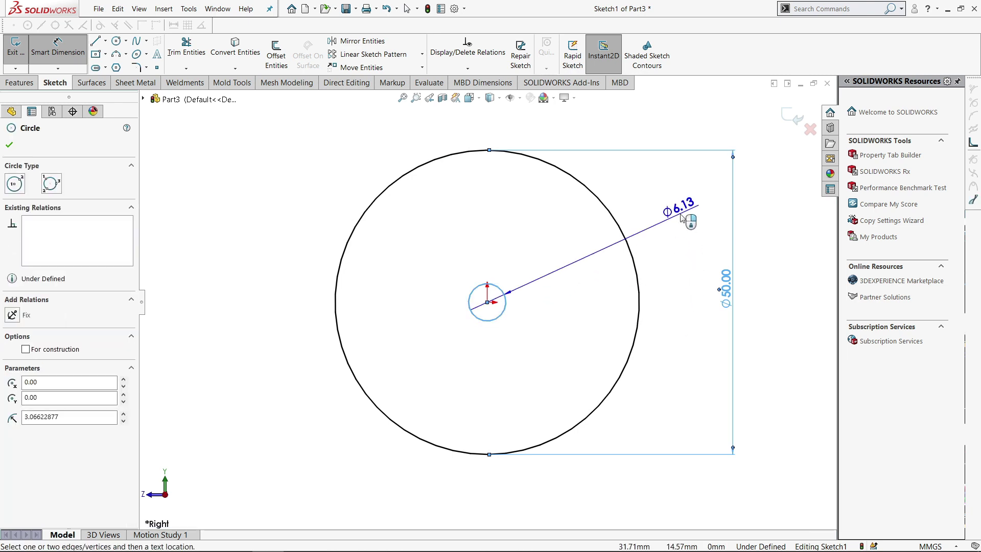
{"action": "left_click", "coordinate": [680, 217]}
{"action": "type", "text": "5"}
{"action": "key", "text": "Return"}
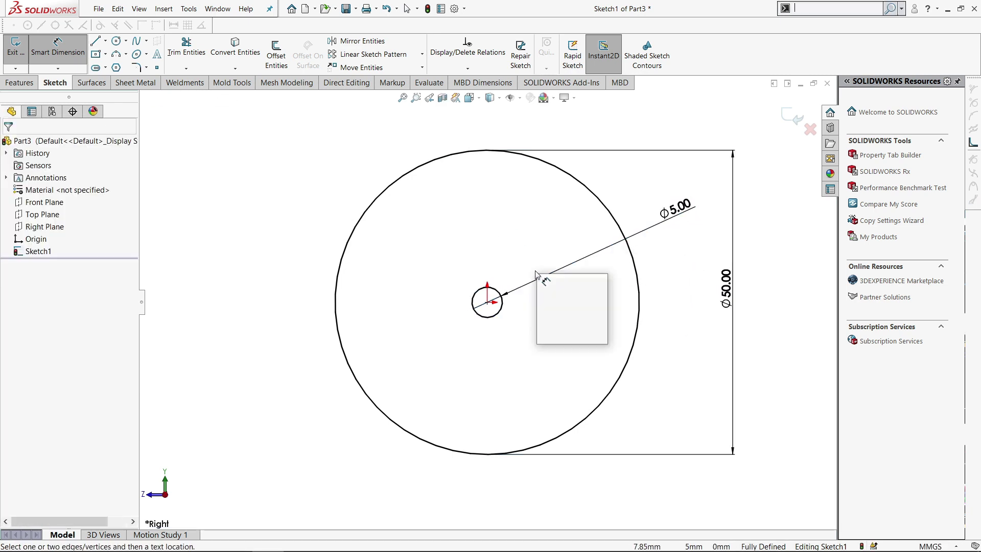
{"action": "left_click", "coordinate": [556, 297]}
{"action": "left_click", "coordinate": [575, 327]}
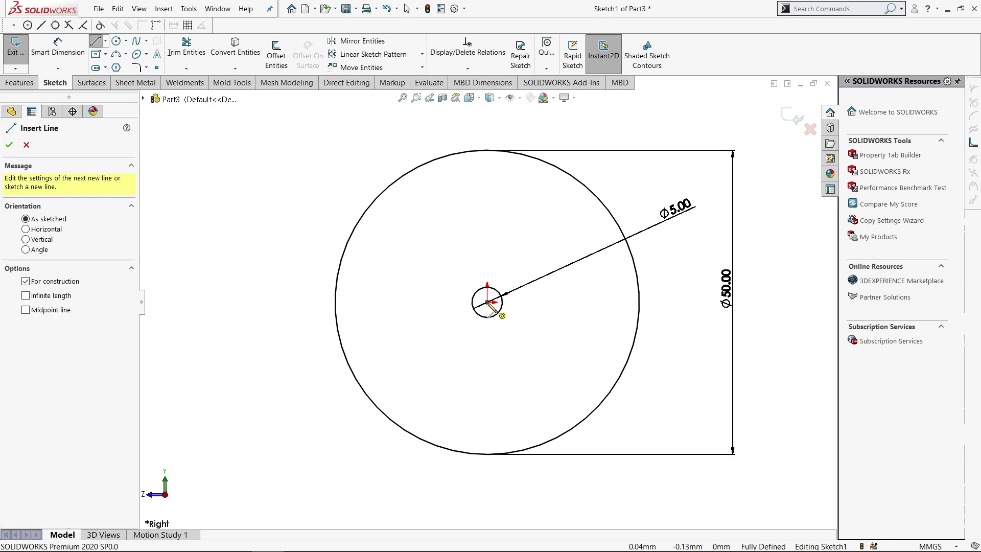
- Draw a horizontal centerline from the origin to the Ø50 circle's left edge
{"action": "left_click", "coordinate": [487, 302]}
{"action": "double_click", "coordinate": [340, 305]}
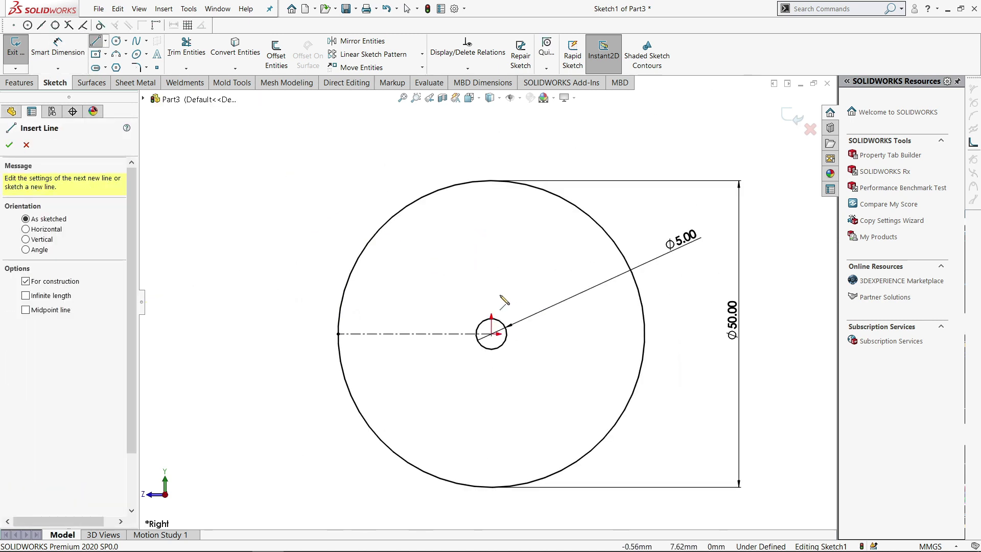
{"action": "scroll", "coordinate": [506, 332], "scroll_direction": "down", "scroll_amount": 2}
{"action": "key", "text": "Escape"}
- Draw a vertical line across the centerline, then delete it
{"action": "key", "text": "s"}
{"action": "left_click", "coordinate": [494, 298]}
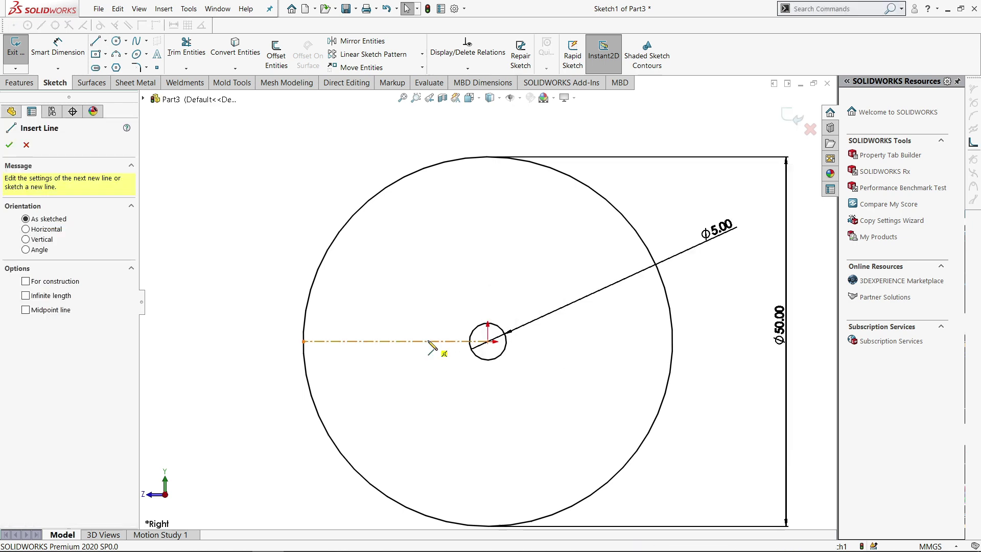
{"action": "left_click", "coordinate": [420, 341]}
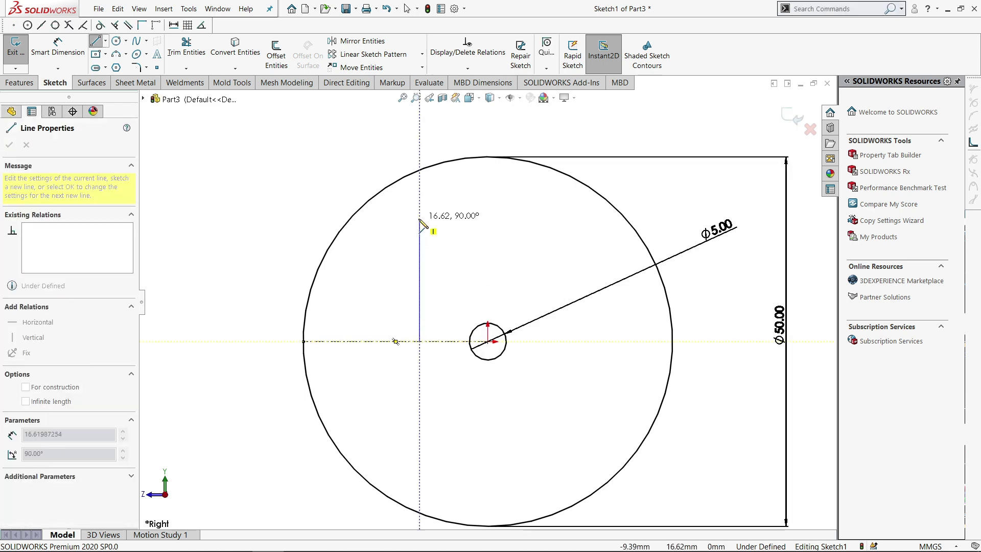
{"action": "left_click", "coordinate": [420, 216]}
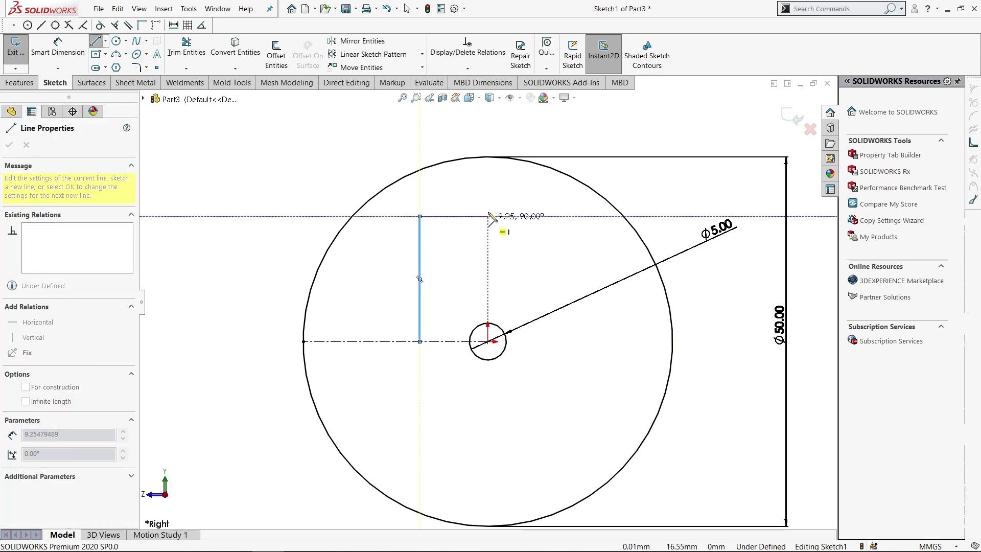
{"action": "key", "text": "Escape"}
{"action": "key", "text": "Escape"}
{"action": "left_click", "coordinate": [420, 263]}
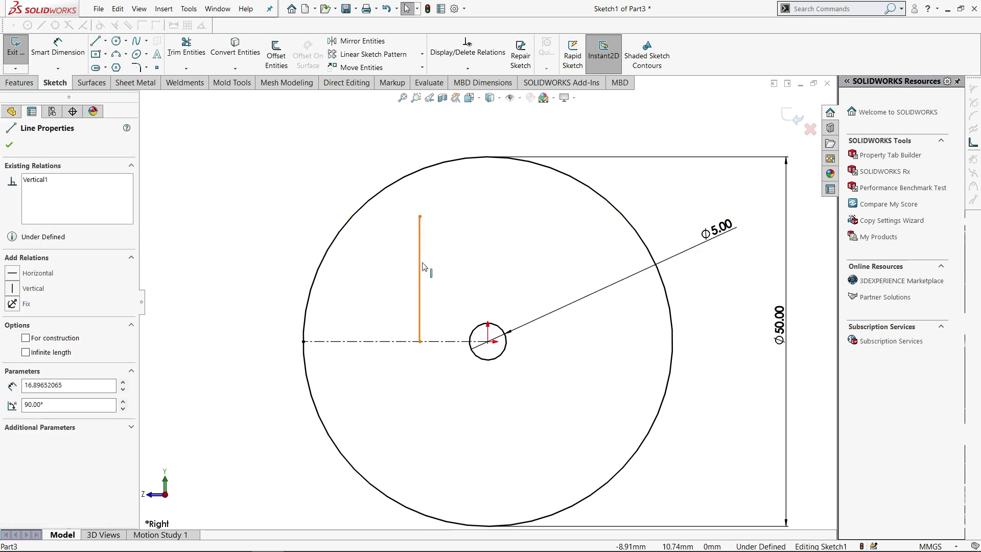
{"action": "key", "text": "Delete"}
{"action": "key", "text": "s"}
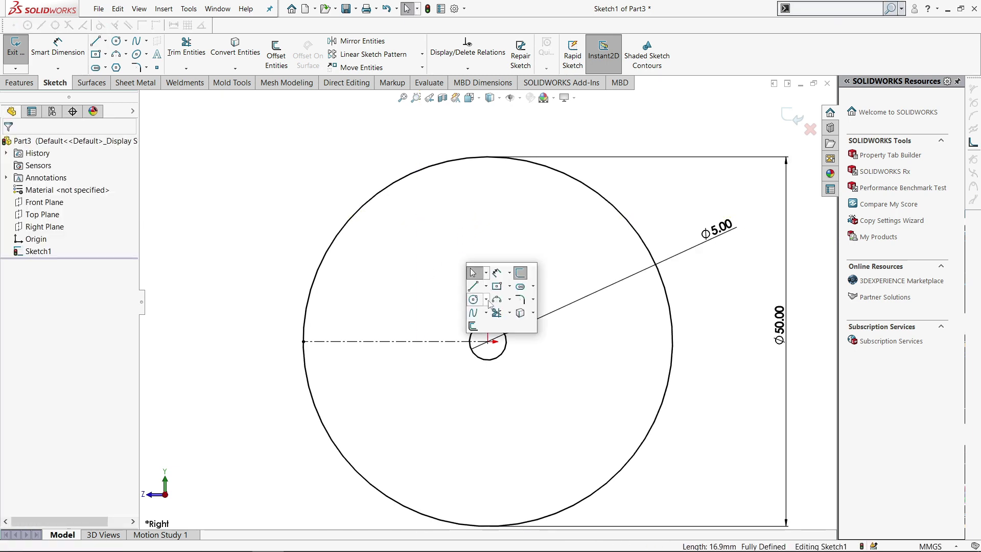
{"action": "mouse_move", "coordinate": [532, 286]}
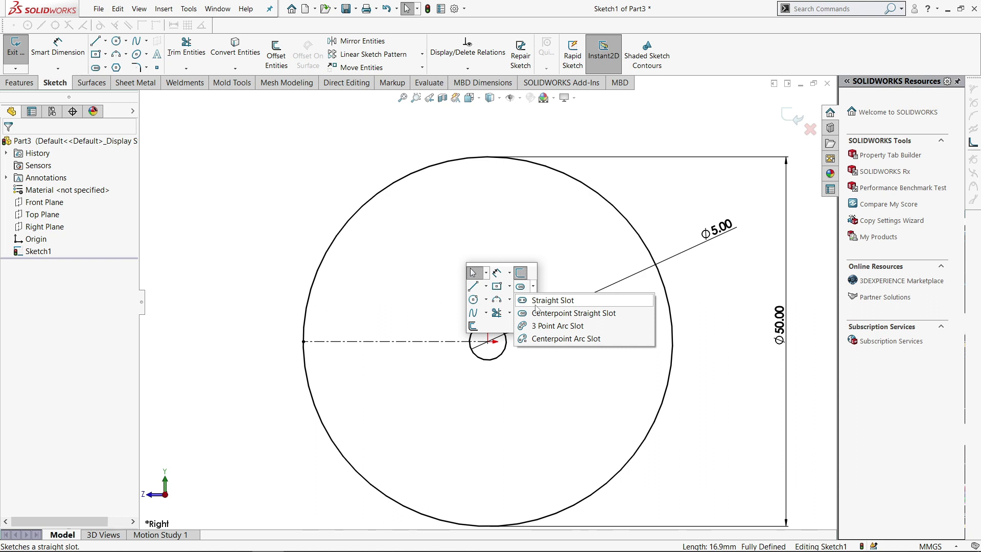
- Draw a vertical straight slot rising upward from the origin
{"action": "left_click", "coordinate": [542, 301]}
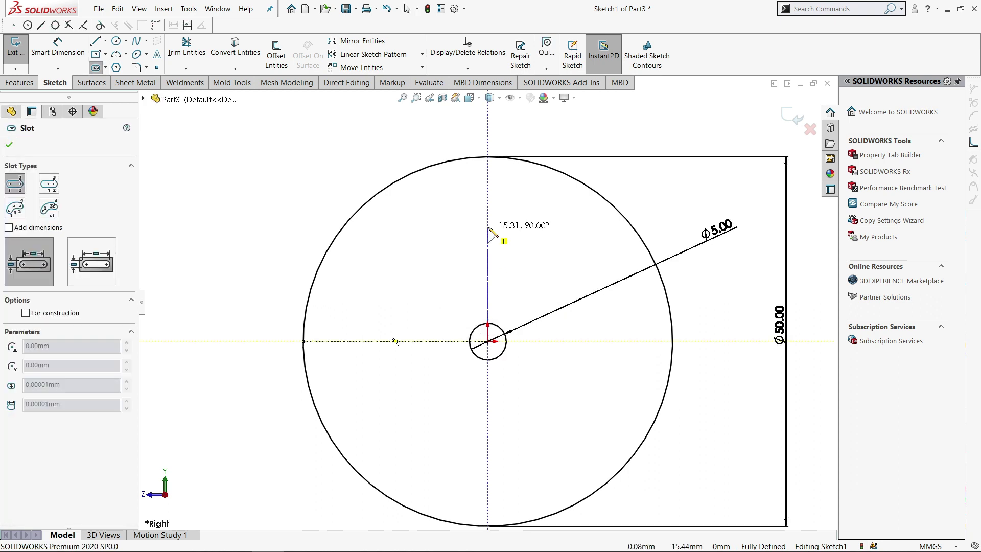
{"action": "left_click", "coordinate": [488, 198]}
{"action": "left_click", "coordinate": [528, 244]}
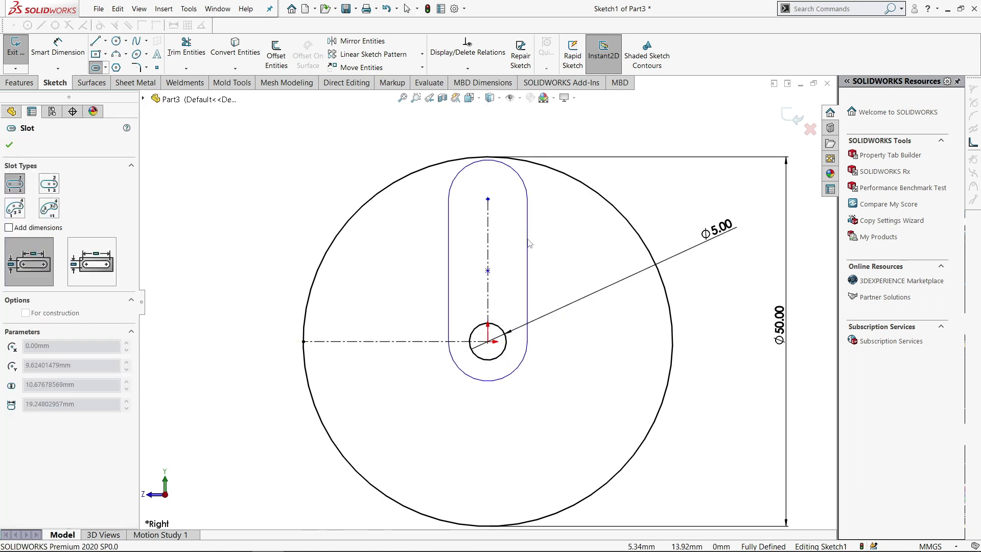
- Dimension the slot's end radius R6 and its centre-to-centre length 15 mm
{"action": "right_click_drag", "start_coordinate": [531, 258], "coordinate": [524, 193]}
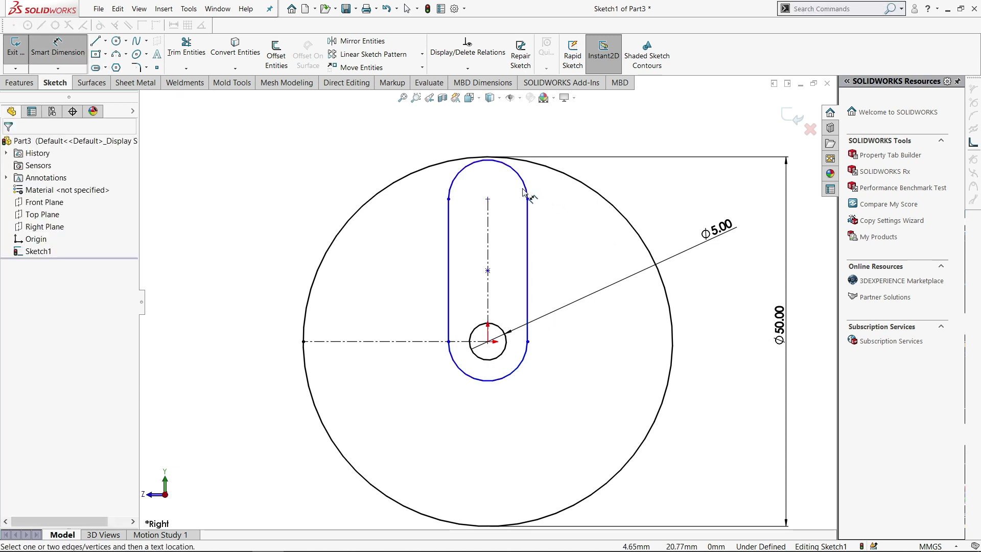
{"action": "left_click", "coordinate": [524, 193]}
{"action": "left_click", "coordinate": [580, 129]}
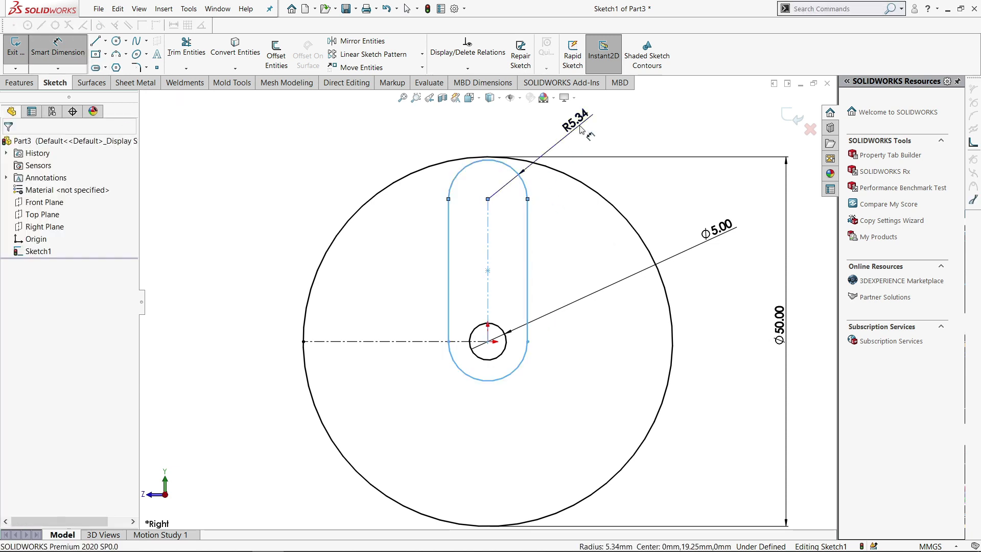
{"action": "type", "text": "6"}
{"action": "key", "text": "Return"}
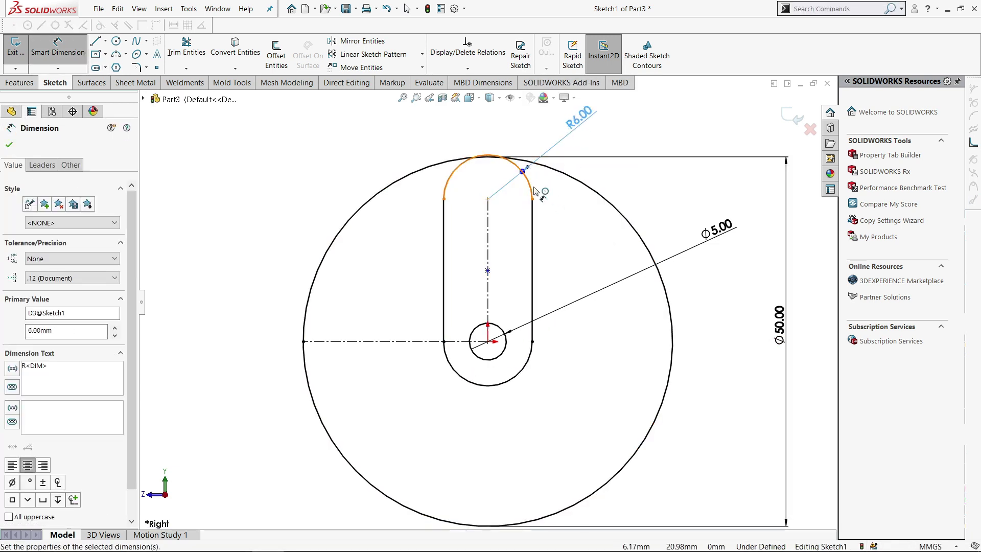
{"action": "left_click", "coordinate": [488, 245]}
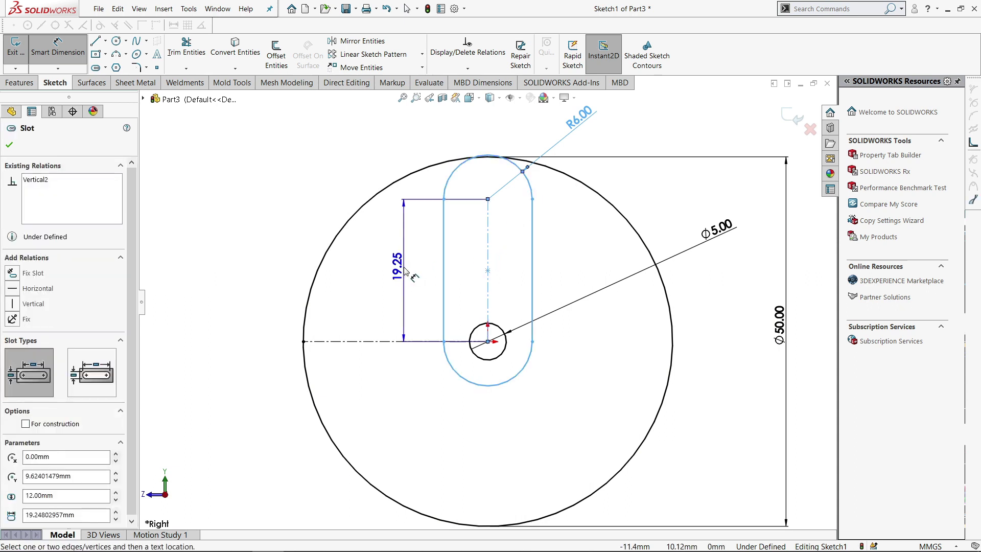
{"action": "left_click", "coordinate": [399, 280]}
{"action": "type", "text": "15"}
{"action": "key", "text": "Return"}
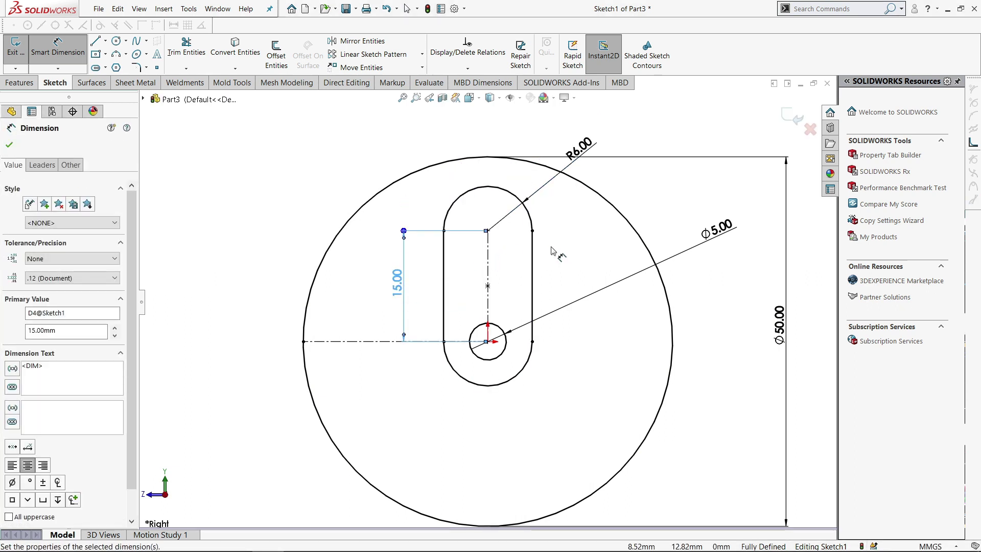
{"action": "key", "text": "Escape"}
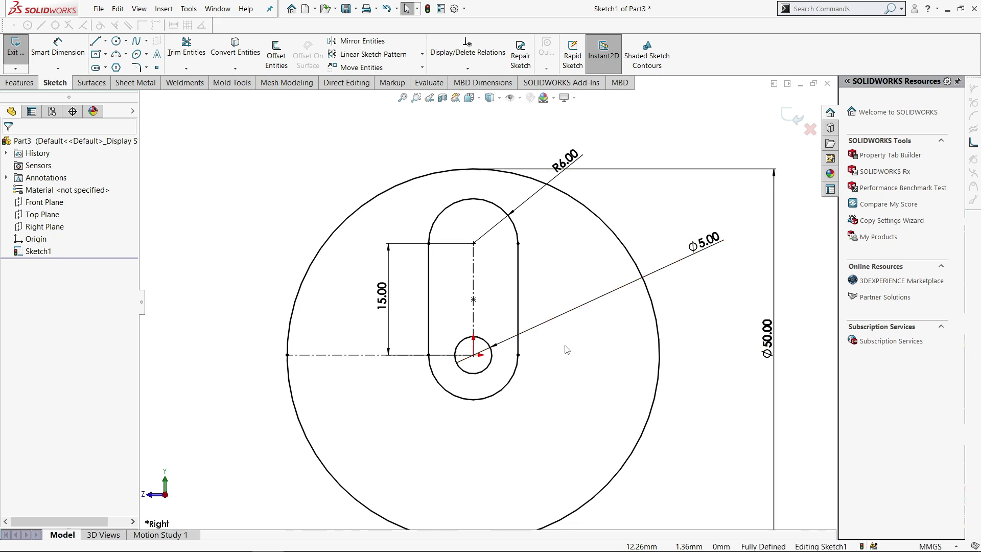
- Add a centerline from the origin to the Ø50 circle's right edge
{"action": "key", "text": "s"}
{"action": "left_click", "coordinate": [610, 400]}
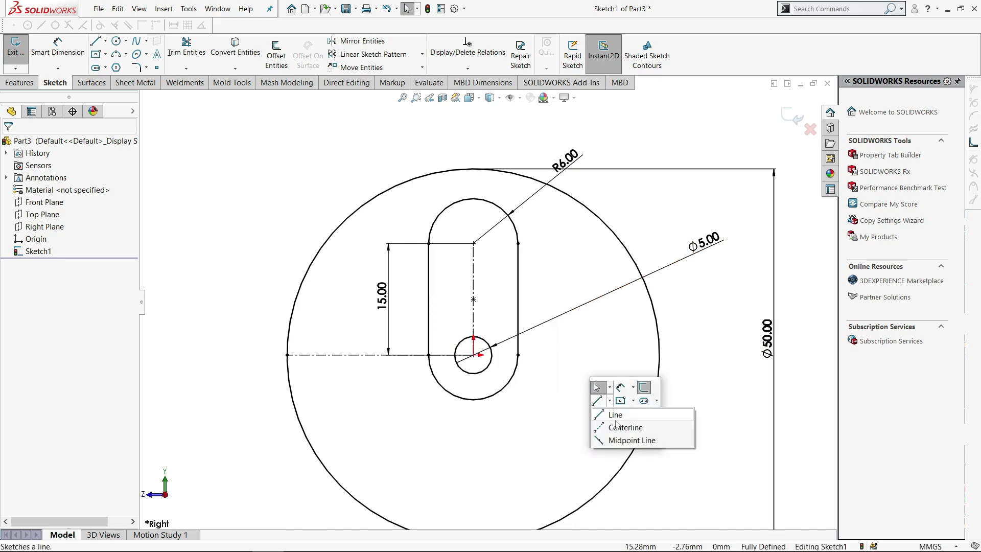
{"action": "left_click", "coordinate": [620, 425]}
{"action": "left_click", "coordinate": [473, 354]}
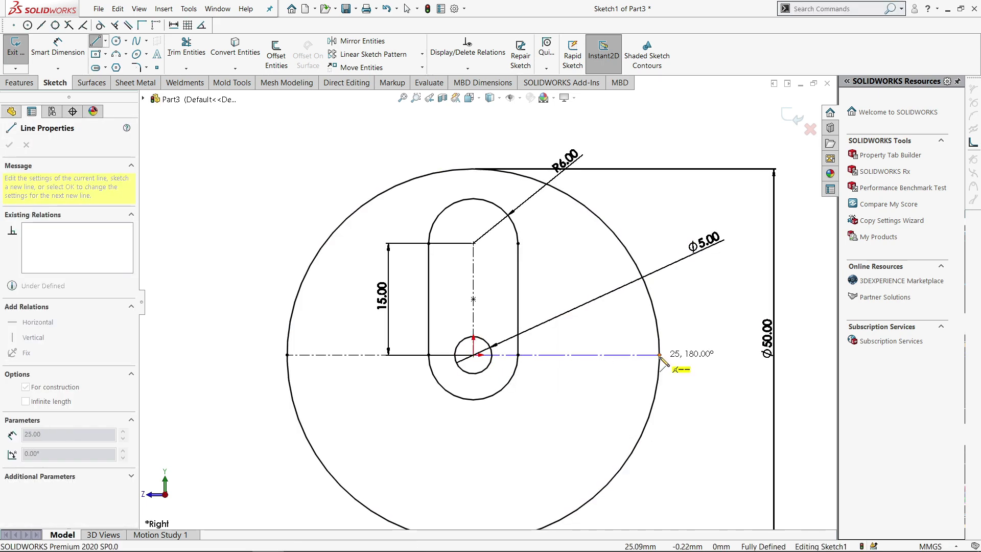
{"action": "left_click", "coordinate": [659, 355]}
{"action": "key", "text": "Escape"}
- Trim away the slot's lower arc, undoing the accidental small-circle trim
{"action": "key", "text": "s"}
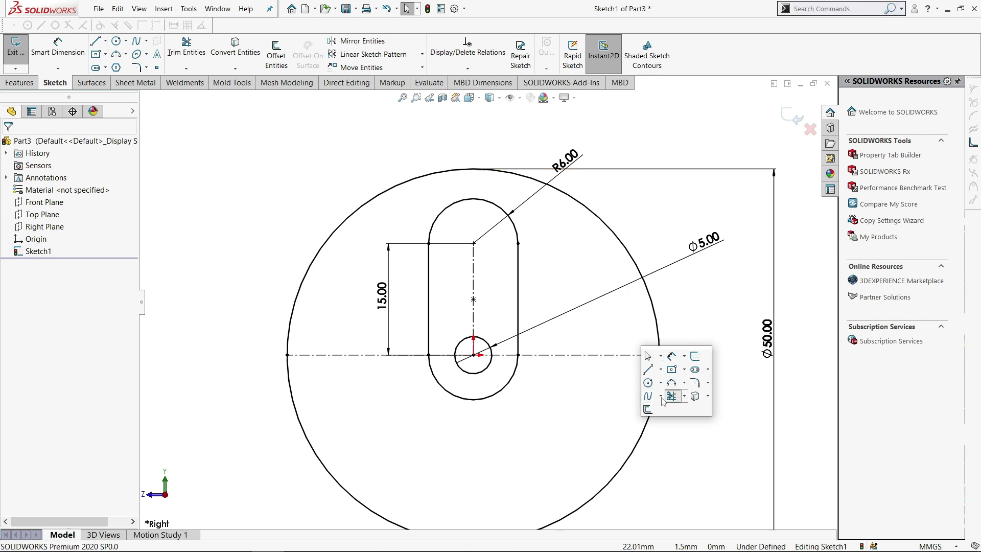
{"action": "left_click", "coordinate": [671, 396]}
{"action": "left_click_drag", "start_coordinate": [569, 394], "coordinate": [459, 380]}
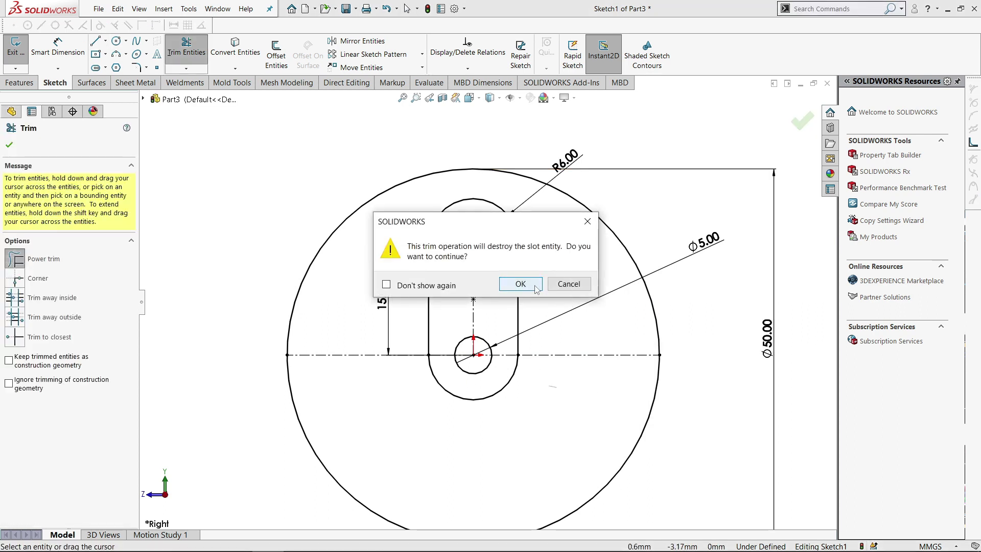
{"action": "left_click", "coordinate": [520, 284]}
{"action": "key", "text": "Escape"}
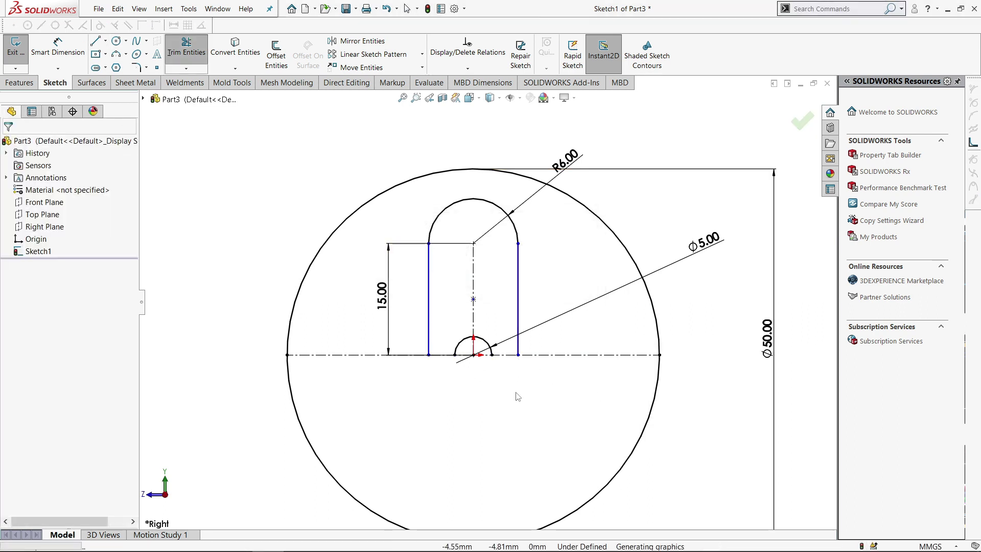
{"action": "key", "text": "ctrl+z"}
- Draw lines from each slot side out to the big circle, deleting a stray line
{"action": "key", "text": "s"}
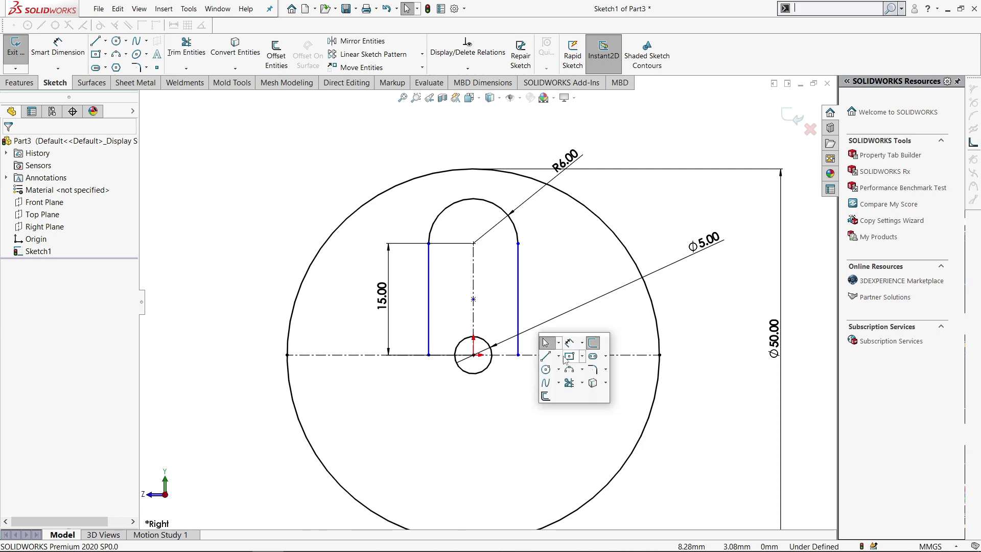
{"action": "left_click", "coordinate": [549, 342]}
{"action": "left_click", "coordinate": [429, 354]}
{"action": "double_click", "coordinate": [287, 355]}
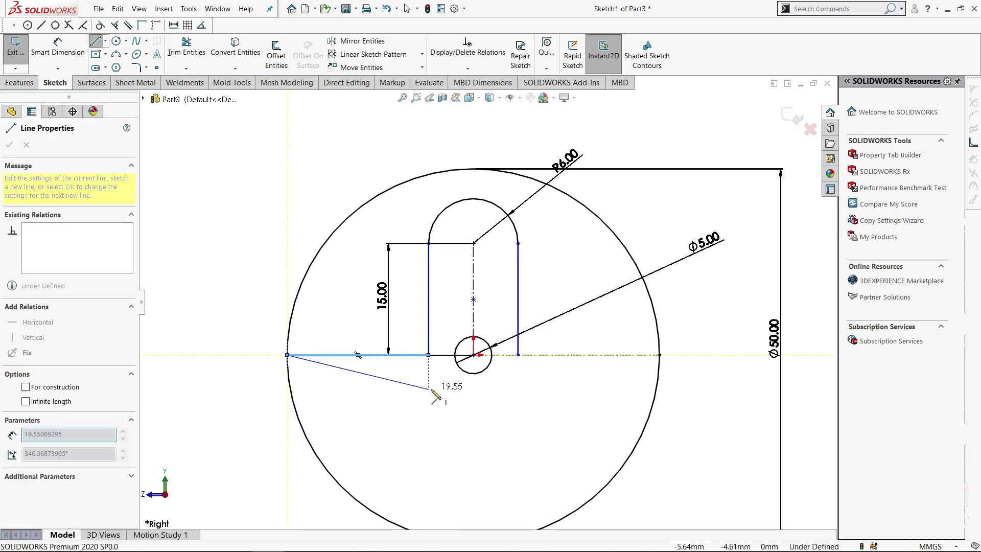
{"action": "left_click", "coordinate": [518, 354]}
{"action": "left_click", "coordinate": [660, 354]}
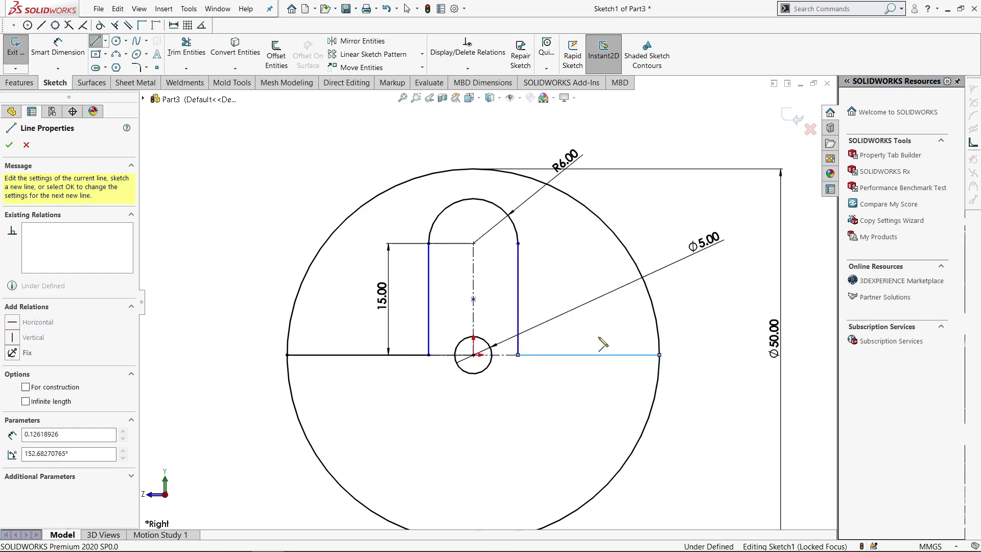
{"action": "double_click", "coordinate": [598, 336]}
{"action": "key", "text": "Escape"}
{"action": "left_click", "coordinate": [628, 345]}
{"action": "key", "text": "Delete"}
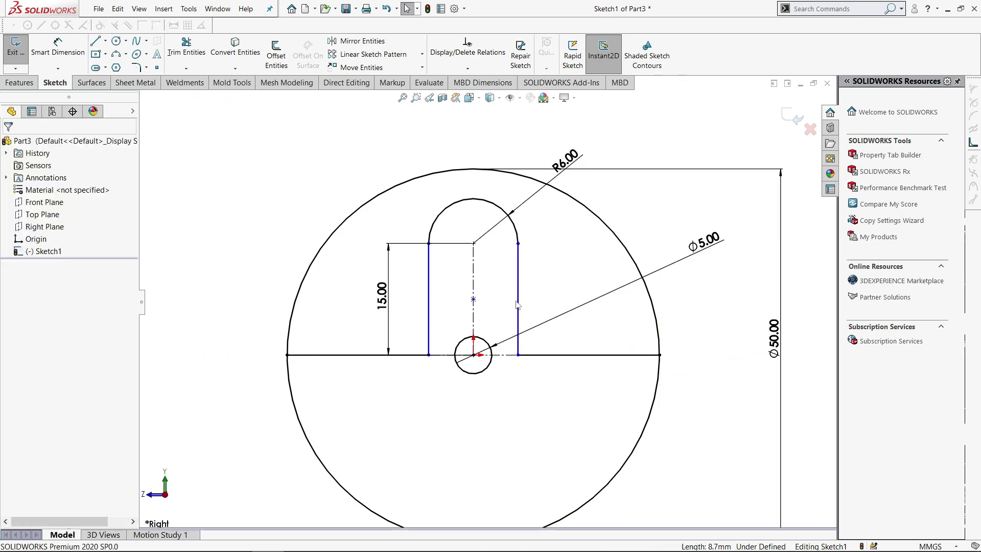
- Dimension the slot width to 12.00 mm
{"action": "left_click", "coordinate": [518, 312]}
{"action": "left_click", "coordinate": [503, 308]}
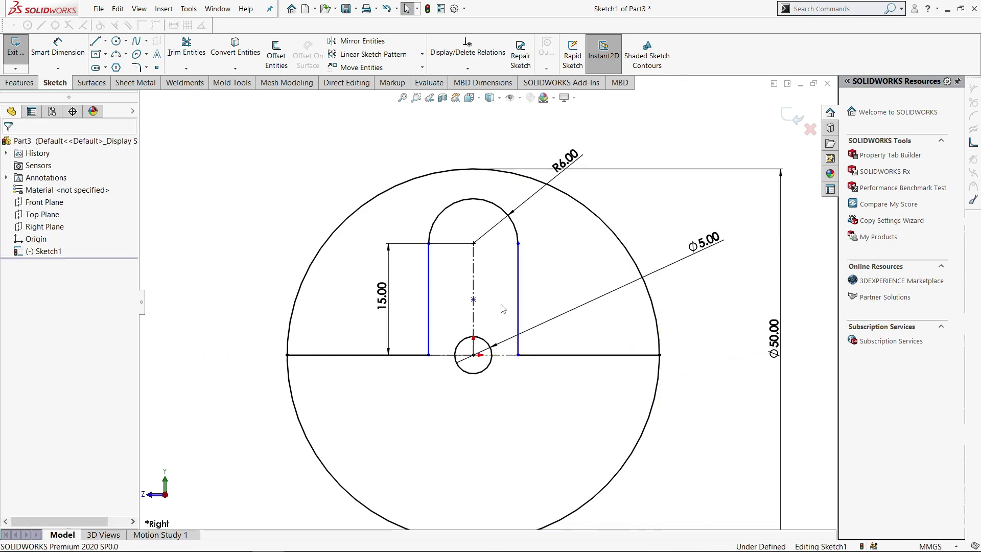
{"action": "left_click", "coordinate": [431, 302]}
{"action": "key", "text": "Escape"}
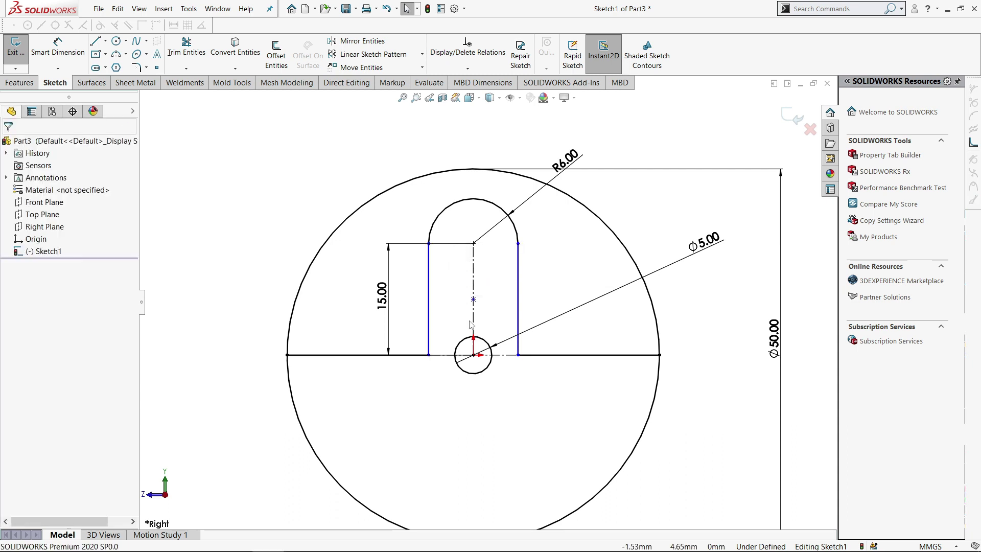
{"action": "left_click", "coordinate": [428, 333]}
{"action": "left_click", "coordinate": [518, 330]}
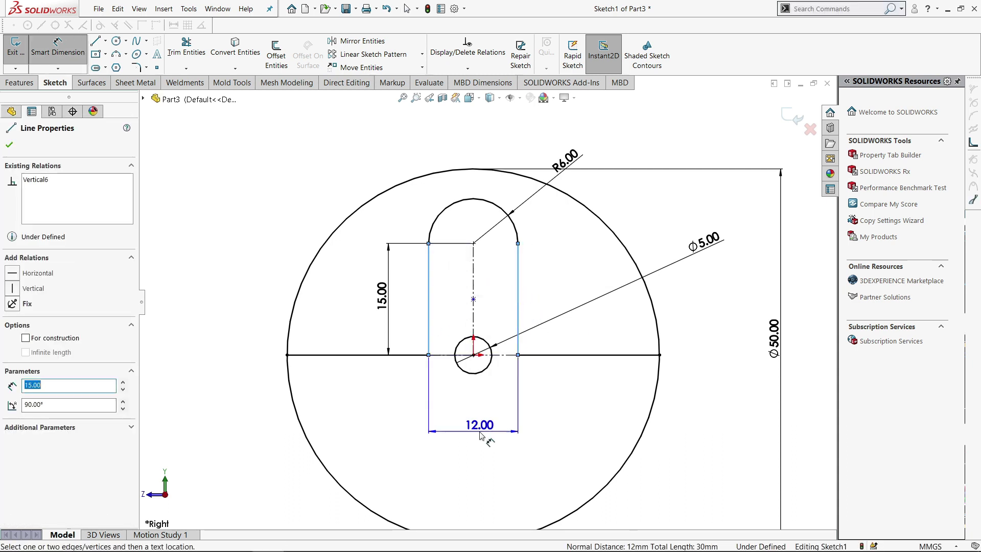
{"action": "left_click", "coordinate": [480, 434]}
{"action": "key", "text": "Return"}
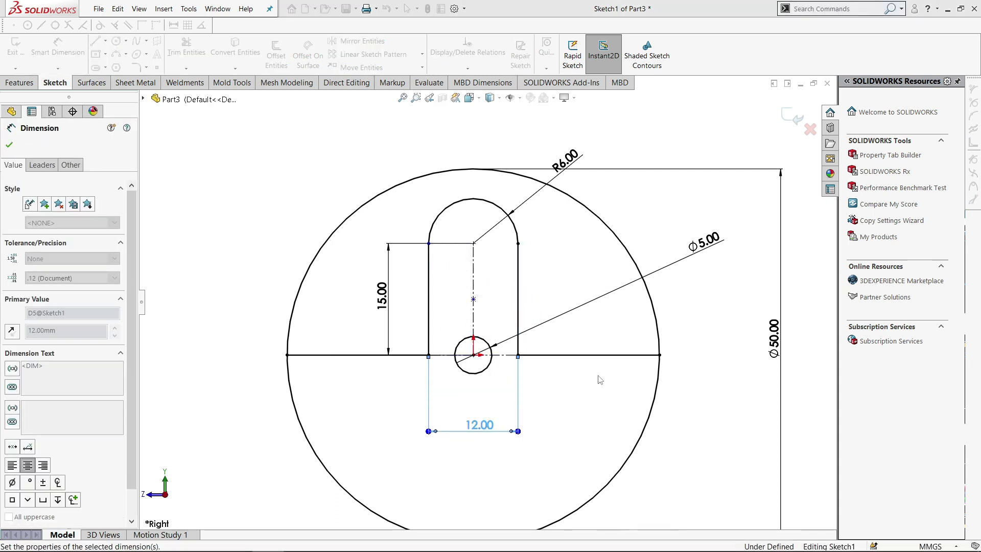
- Add a Ø5 circle at the slot's upper arc centre
{"action": "left_click", "coordinate": [565, 332]}
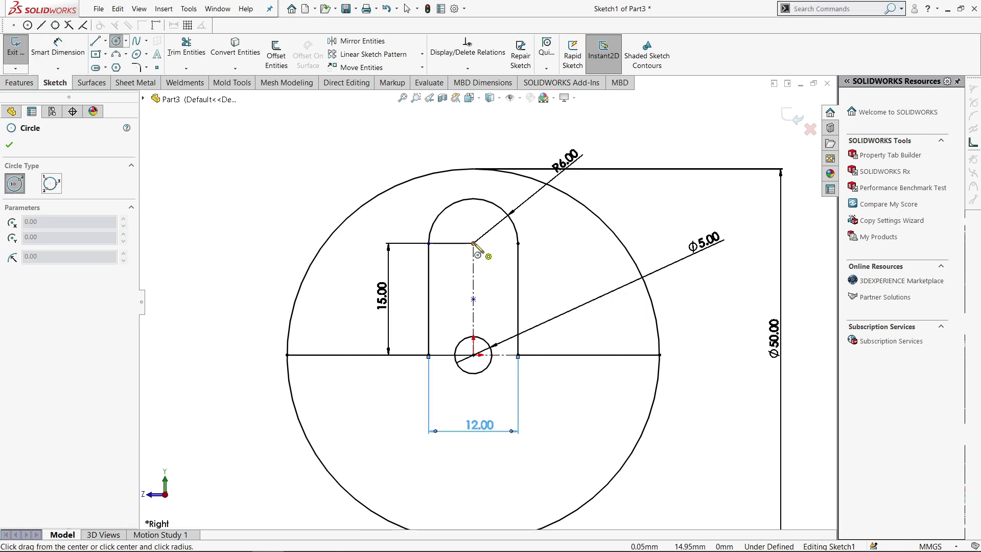
{"action": "left_click", "coordinate": [473, 243]}
{"action": "left_click", "coordinate": [491, 262]}
{"action": "key", "text": "s"}
{"action": "left_click", "coordinate": [567, 266]}
{"action": "left_click", "coordinate": [460, 231]}
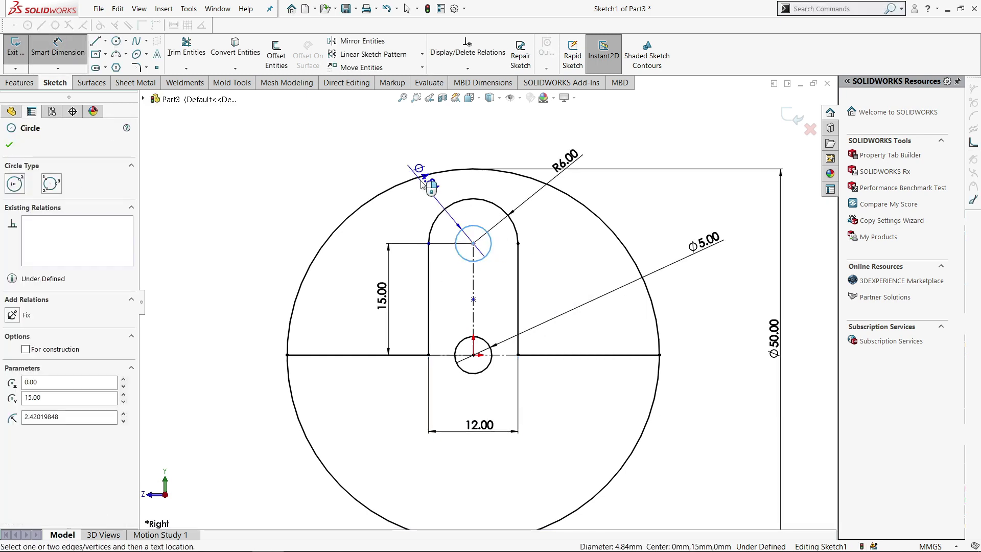
{"action": "left_click", "coordinate": [376, 148]}
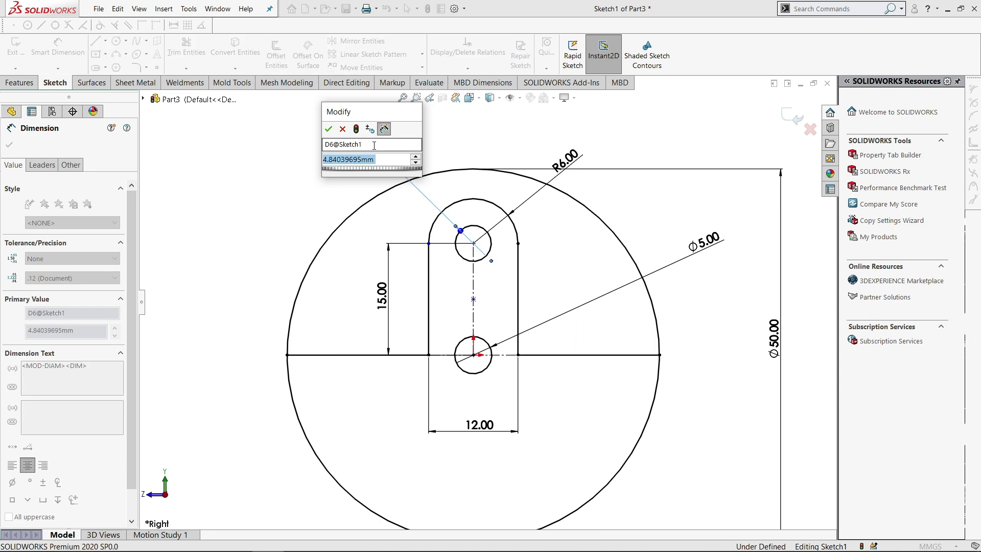
{"action": "key", "text": "Return"}
{"action": "key", "text": "Escape"}
- Trim off the Ø50 circle's upper arc and exit Sketch1
{"action": "key", "text": "f"}
{"action": "key", "text": "s"}
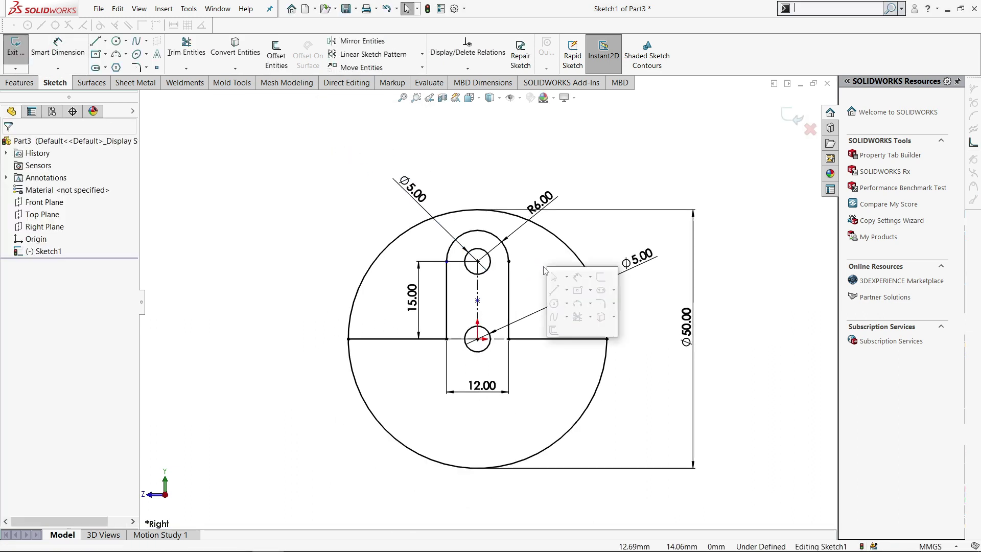
{"action": "left_click", "coordinate": [578, 318]}
{"action": "left_click_drag", "start_coordinate": [588, 220], "coordinate": [566, 254]}
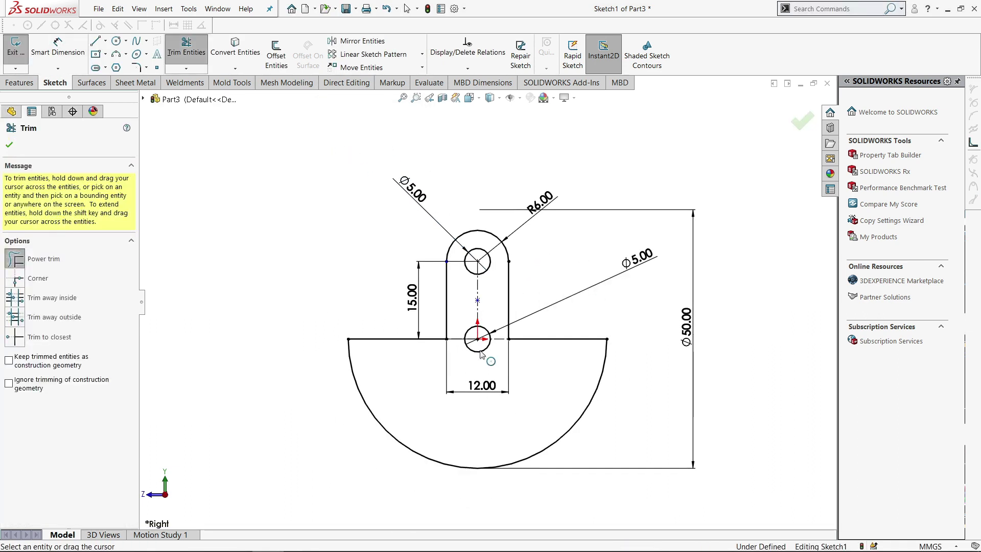
{"action": "left_click", "coordinate": [568, 276]}
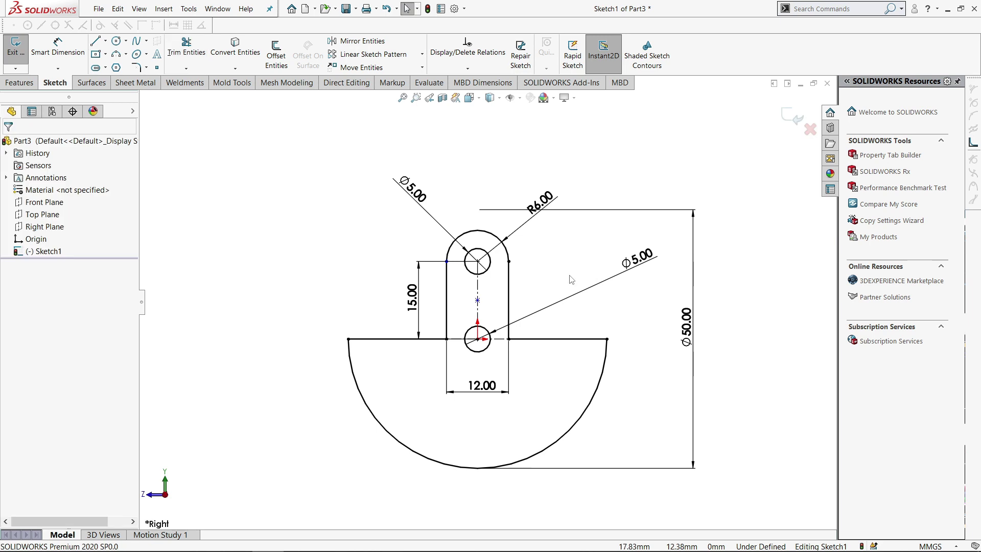
{"action": "key", "text": "s"}
{"action": "key", "text": "d"}
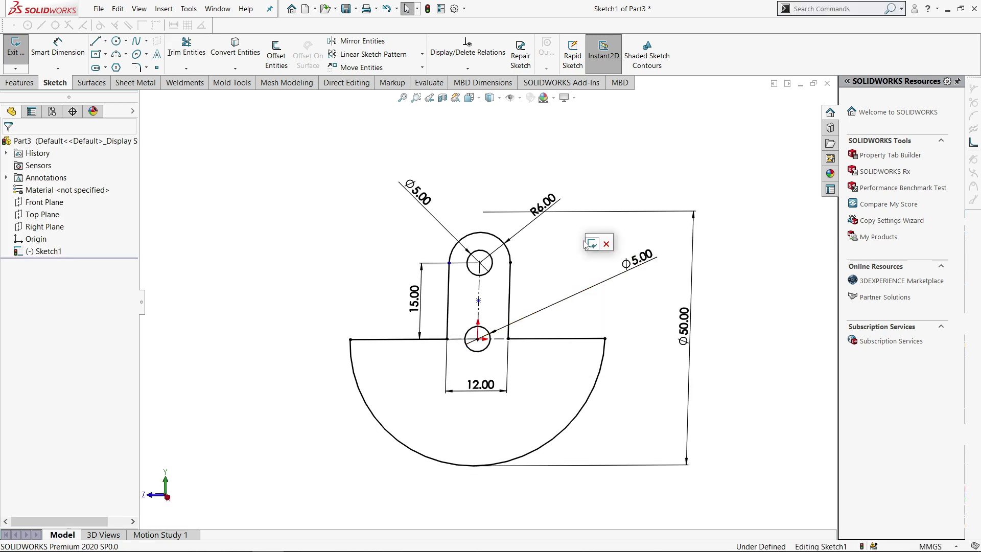
{"action": "left_click", "coordinate": [589, 246]}
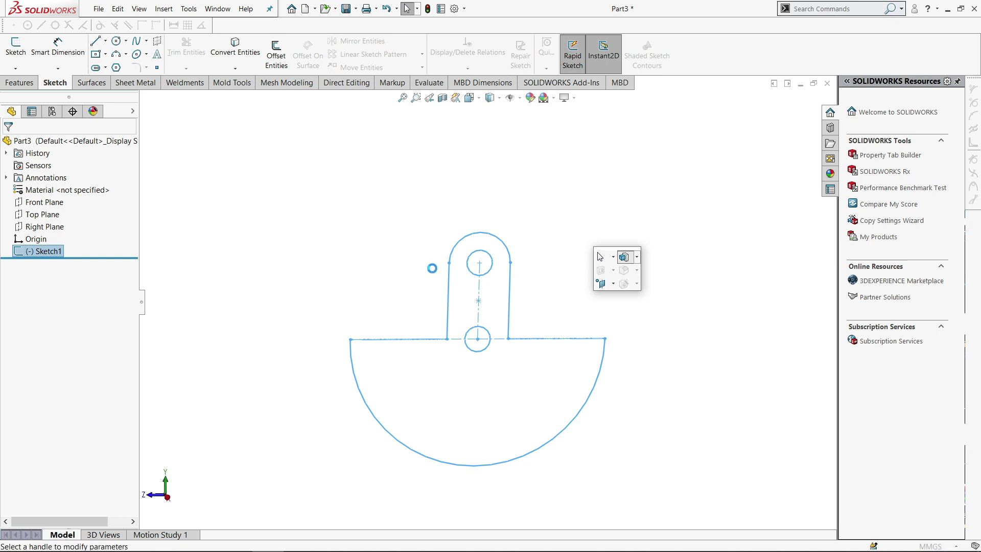
- Extrude Sketch1 8 mm into Boss-Extrude1, viewed isometrically
{"action": "type", "text": "8"}
{"action": "key", "text": "Return"}
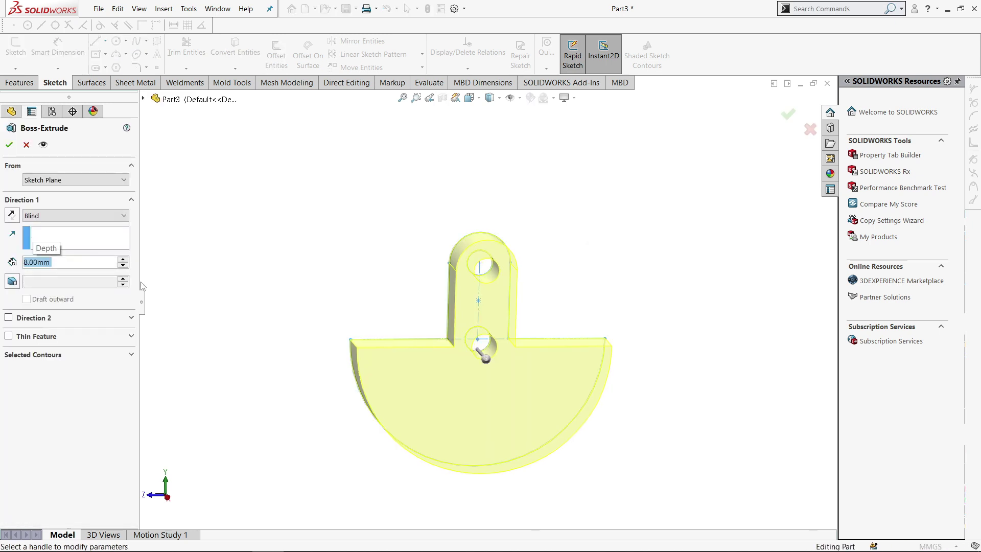
{"action": "key", "text": "ctrl+7"}
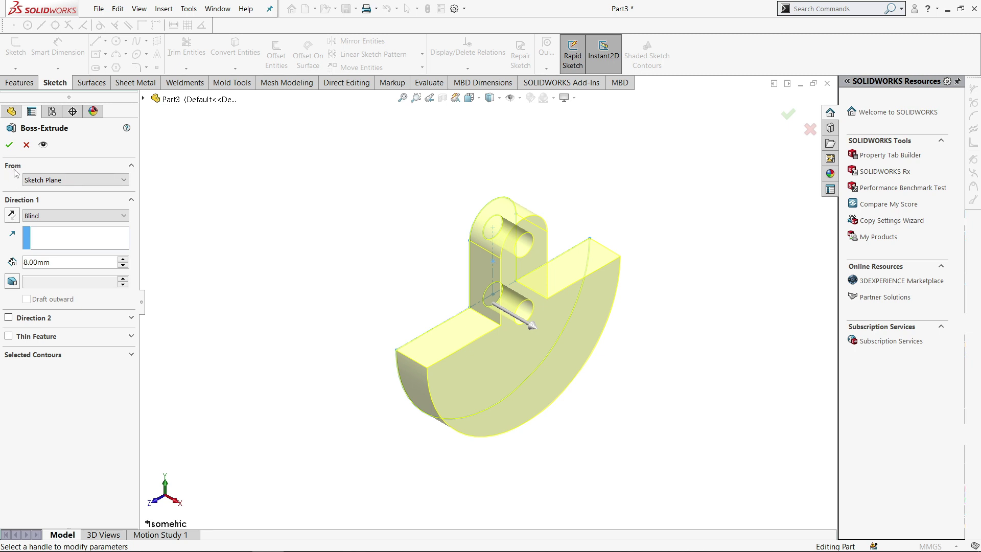
{"action": "left_click", "coordinate": [563, 185]}
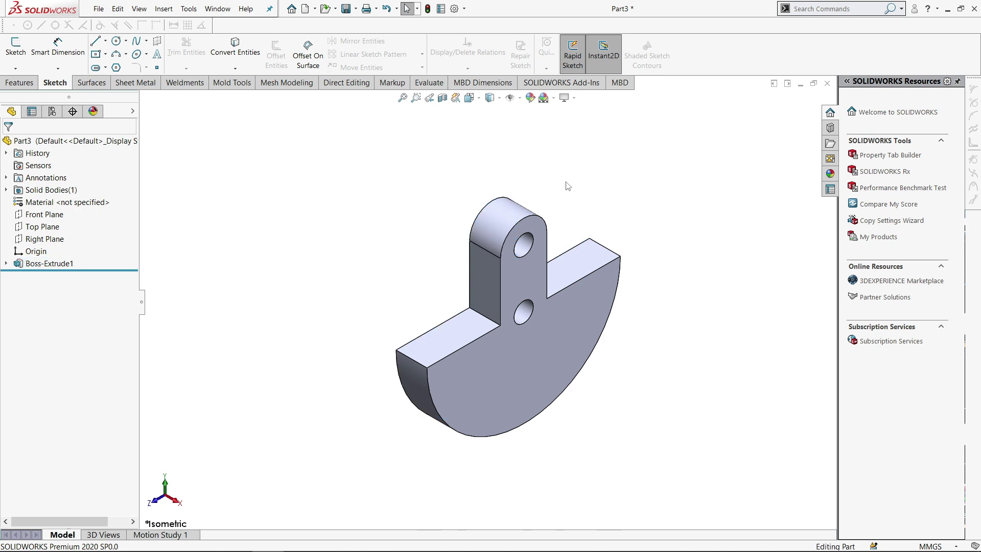
{"action": "middle_click_drag", "start_coordinate": [567, 185], "coordinate": [510, 195]}
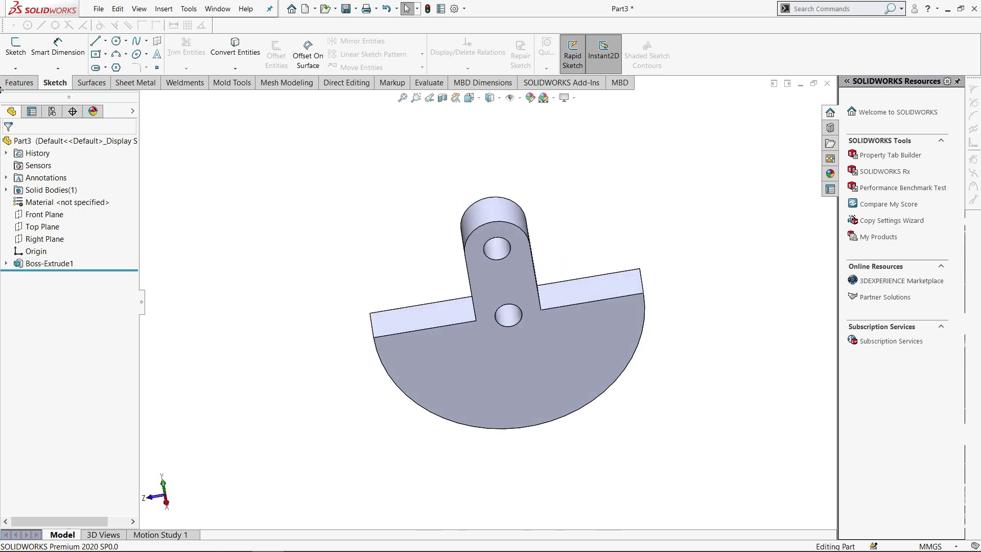
- Chamfer the edges of both tab holes by 0.5 mm as Chamfer1
{"action": "left_click", "coordinate": [20, 82]}
{"action": "left_click", "coordinate": [343, 69]}
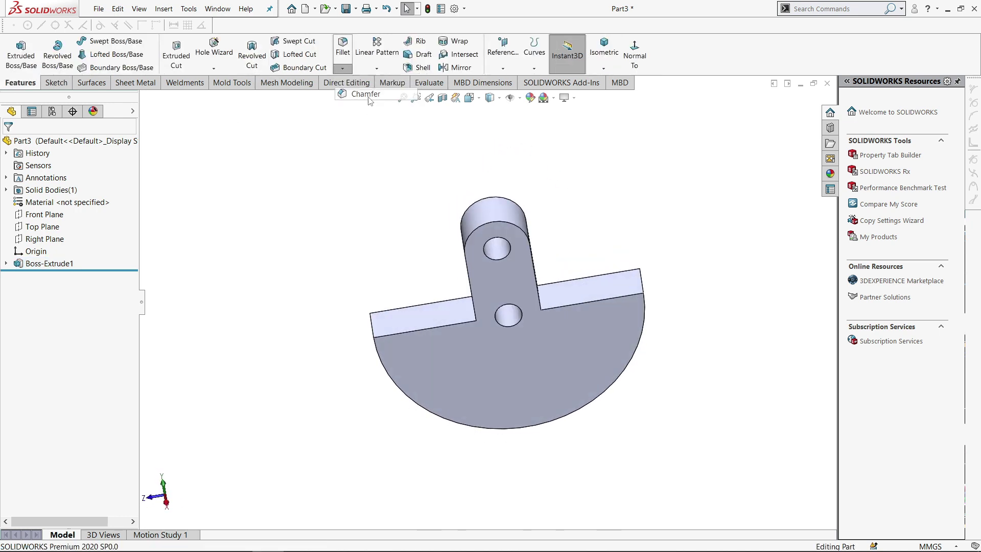
{"action": "left_click", "coordinate": [499, 243]}
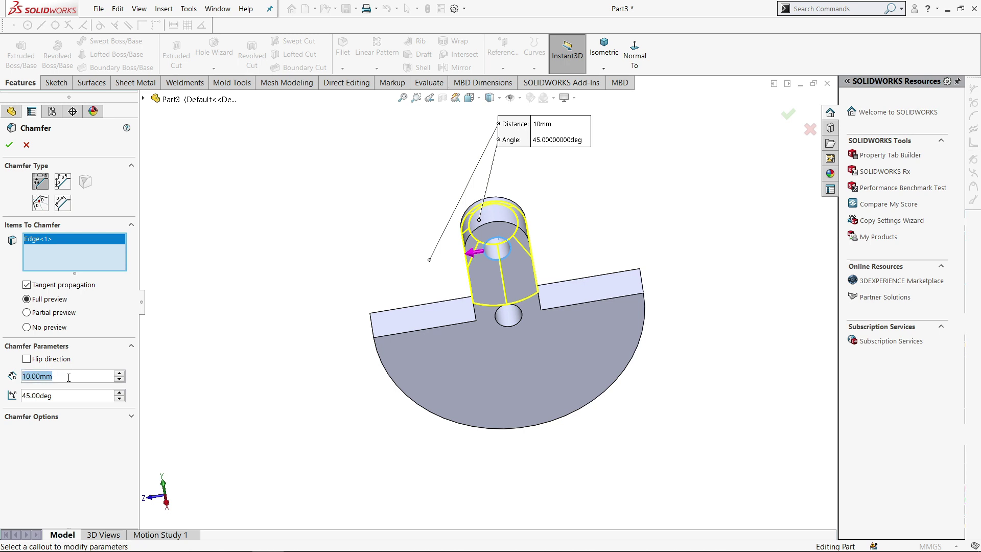
{"action": "type", "text": "0.5"}
{"action": "key", "text": "Return"}
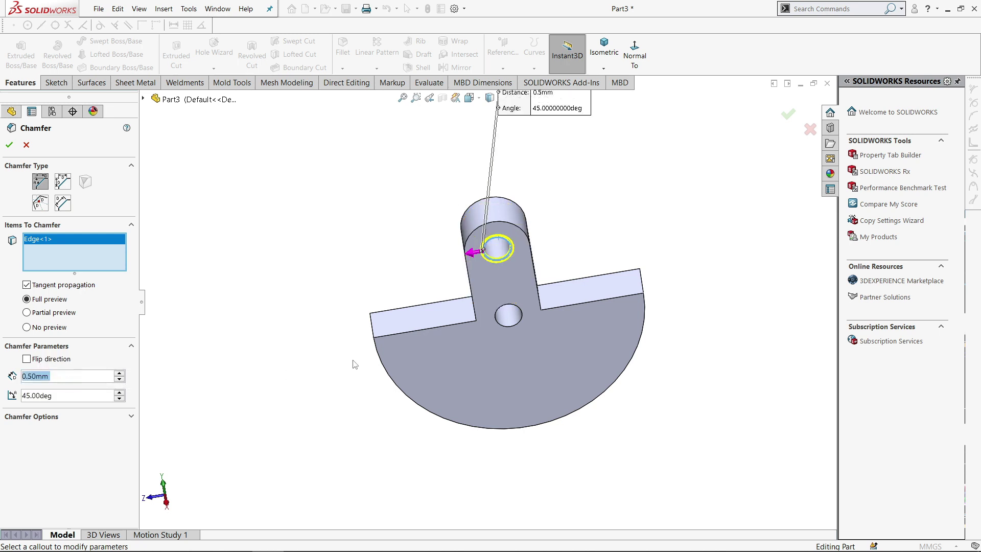
{"action": "scroll", "coordinate": [562, 296], "scroll_direction": "down", "scroll_amount": 3}
{"action": "left_click", "coordinate": [465, 317]}
{"action": "scroll", "coordinate": [465, 316], "scroll_direction": "up", "scroll_amount": 5}
{"action": "middle_click_drag", "start_coordinate": [513, 219], "coordinate": [462, 308]}
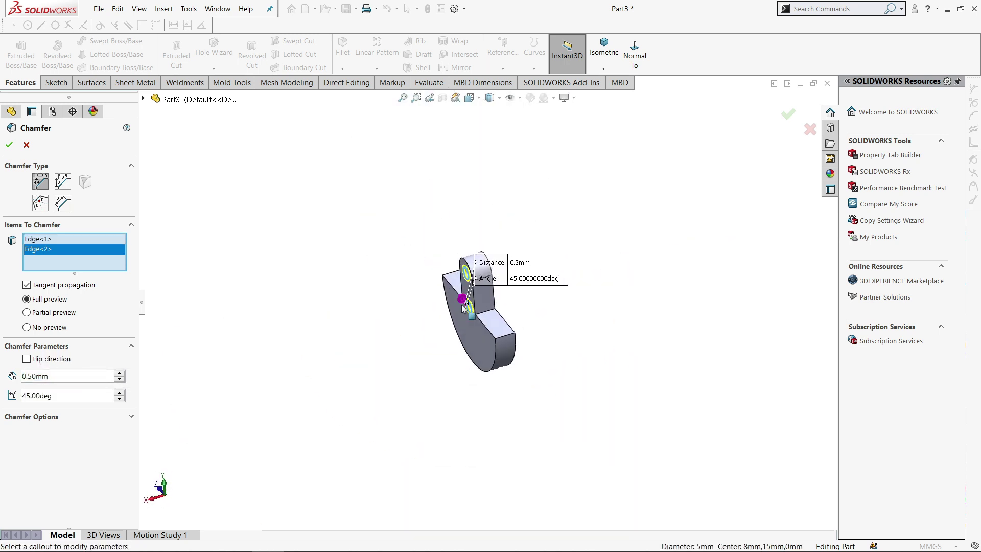
{"action": "left_click", "coordinate": [9, 145]}
{"action": "scroll", "coordinate": [460, 348], "scroll_direction": "down", "scroll_amount": 5}
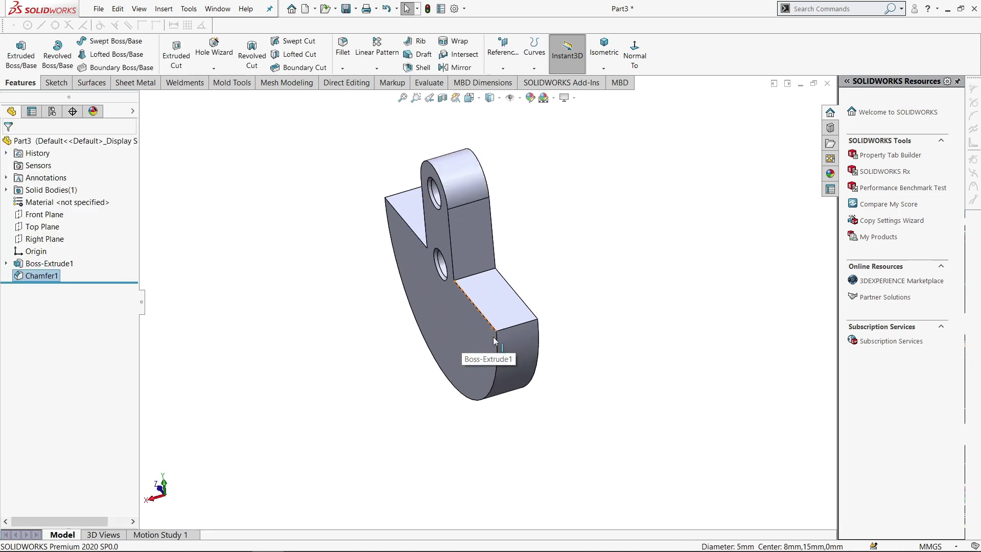
{"action": "mouse_move", "coordinate": [497, 313]}
{"action": "middle_mouse_down"}
{"action": "mouse_move", "coordinate": [458, 247]}
{"action": "mouse_move", "coordinate": [262, 226]}
{"action": "middle_mouse_up"}
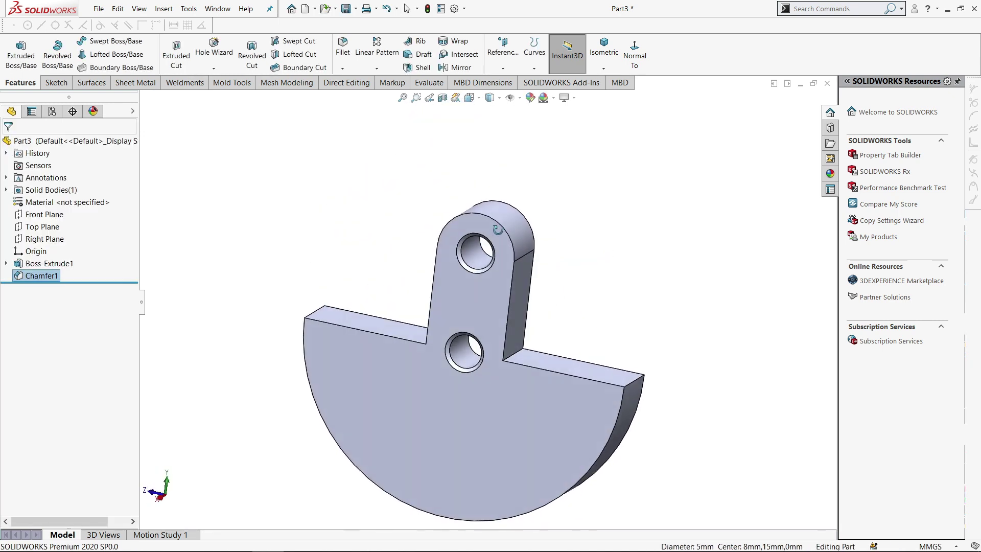
{"action": "left_click", "coordinate": [502, 54]}
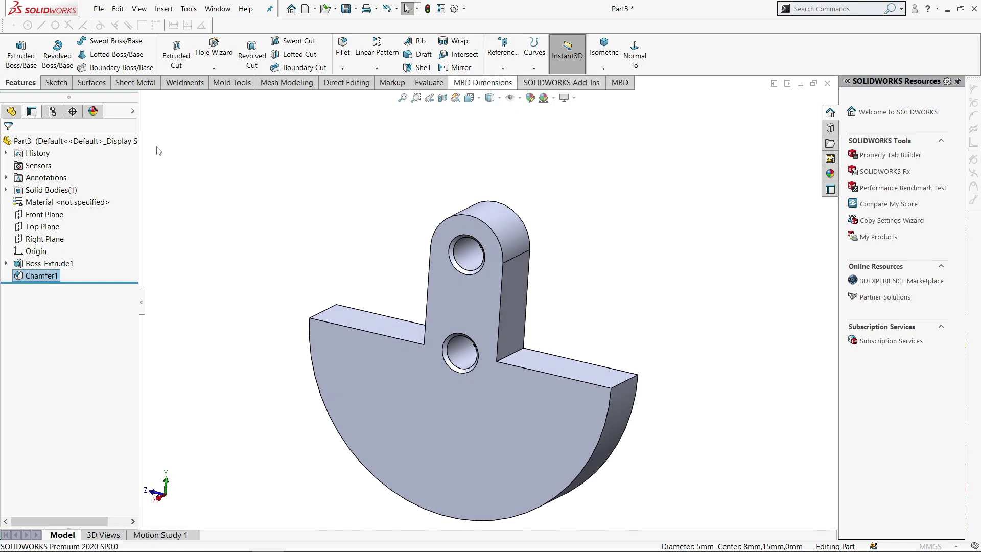
- Create Plane1 offset 21 mm above the Top Plane
{"action": "left_click", "coordinate": [144, 99]}
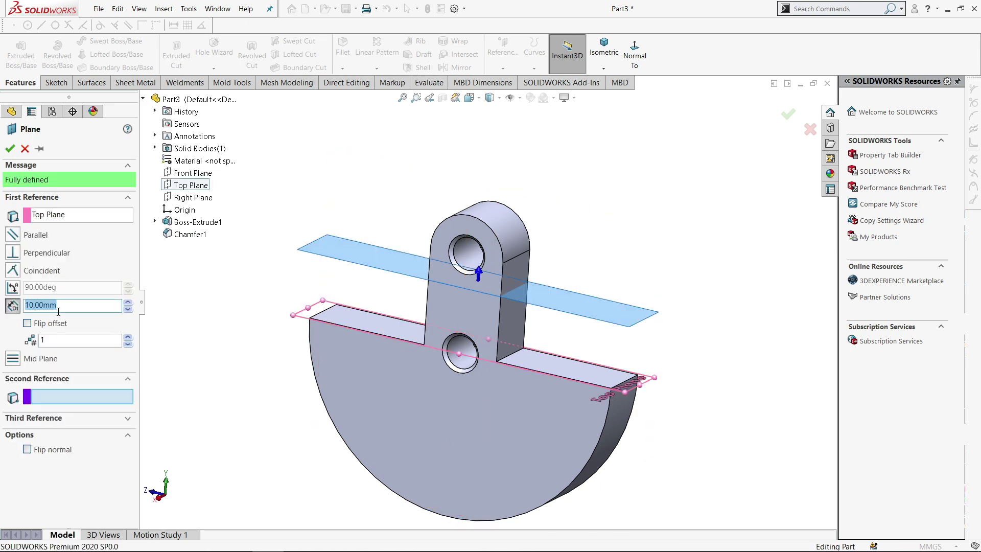
{"action": "type", "text": "21"}
{"action": "key", "text": "Return"}
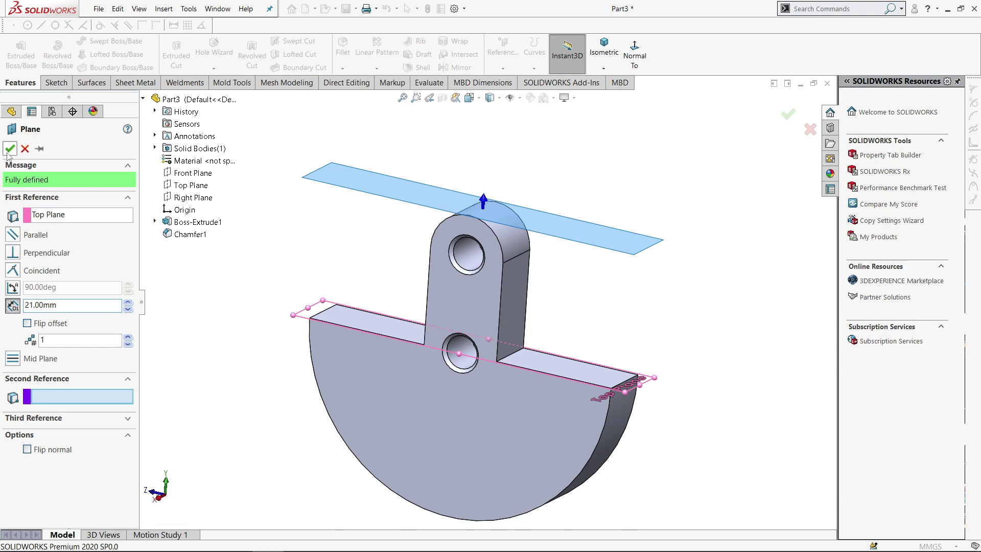
{"action": "left_click", "coordinate": [10, 148]}
{"action": "right_click", "coordinate": [418, 179]}
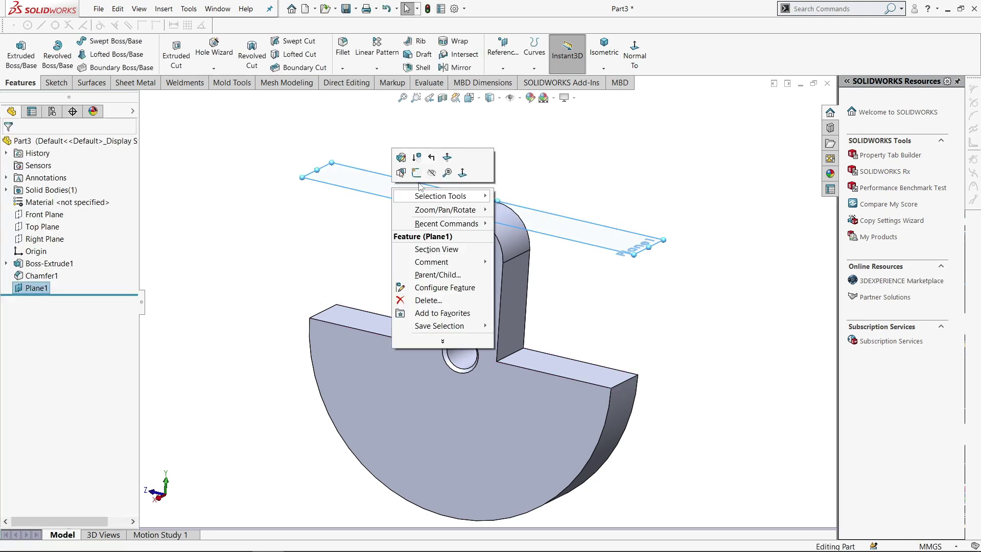
{"action": "left_click", "coordinate": [400, 99]}
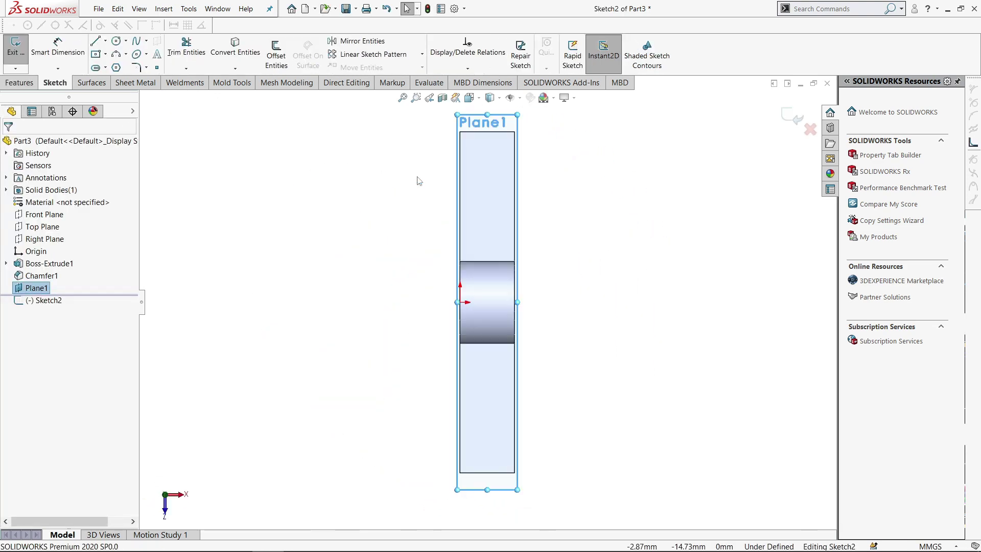
- Draw a circle near the origin on Plane1 and dimension it Ø3
{"action": "key", "text": "s"}
{"action": "left_click", "coordinate": [488, 236]}
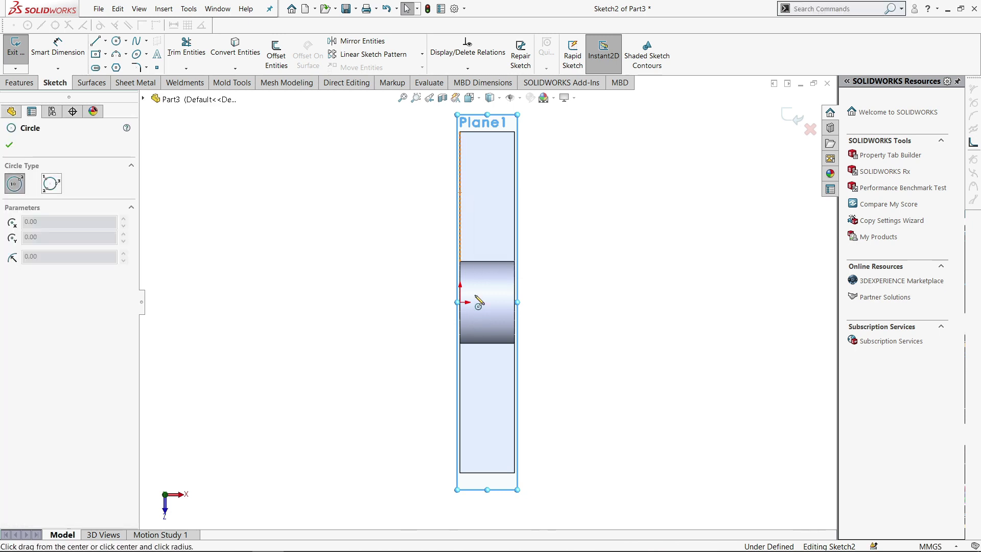
{"action": "scroll", "coordinate": [459, 299], "scroll_direction": "down", "scroll_amount": 1}
{"action": "left_click", "coordinate": [488, 298]}
{"action": "key", "text": "s"}
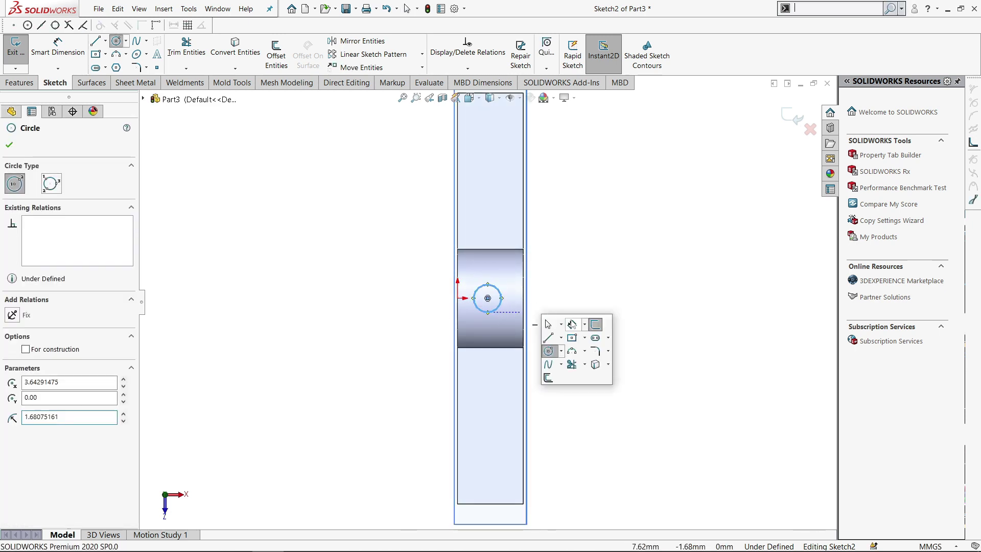
{"action": "left_click", "coordinate": [572, 324]}
{"action": "left_click", "coordinate": [499, 291]}
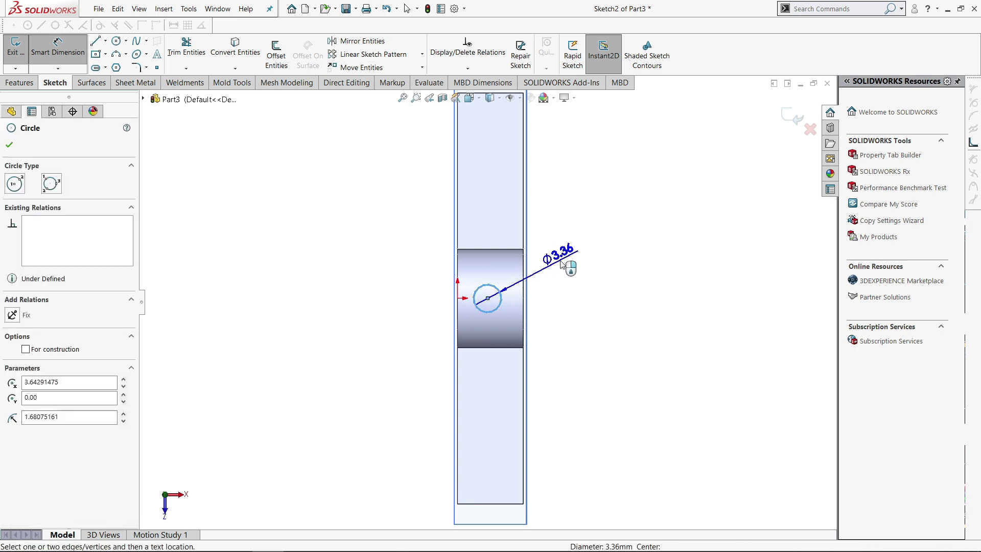
{"action": "left_click", "coordinate": [562, 264]}
{"action": "type", "text": "3"}
{"action": "key", "text": "Return"}
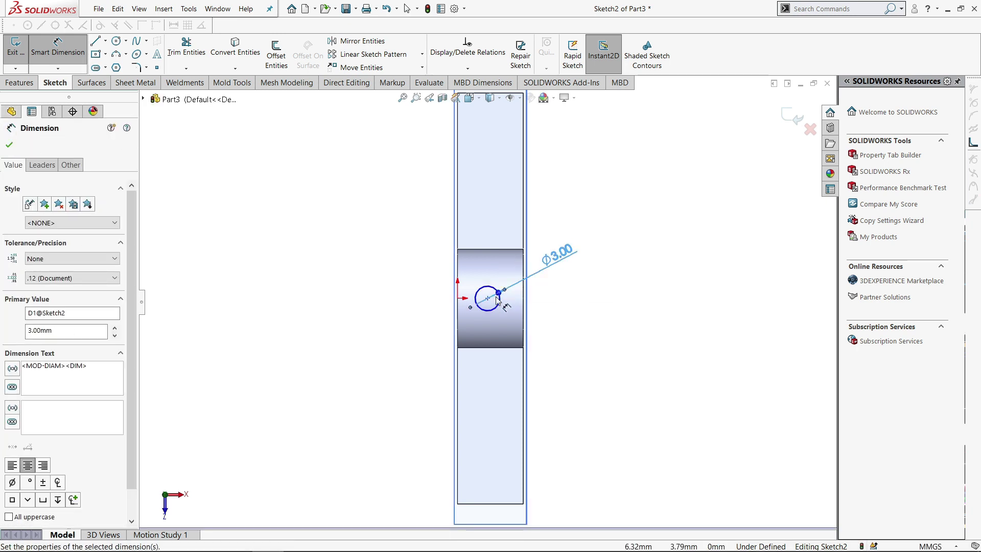
{"action": "key", "text": "Escape"}
- Align the circle centre vertically with a point on the tab's top edge, then exit the sketch
{"action": "left_click", "coordinate": [458, 300]}
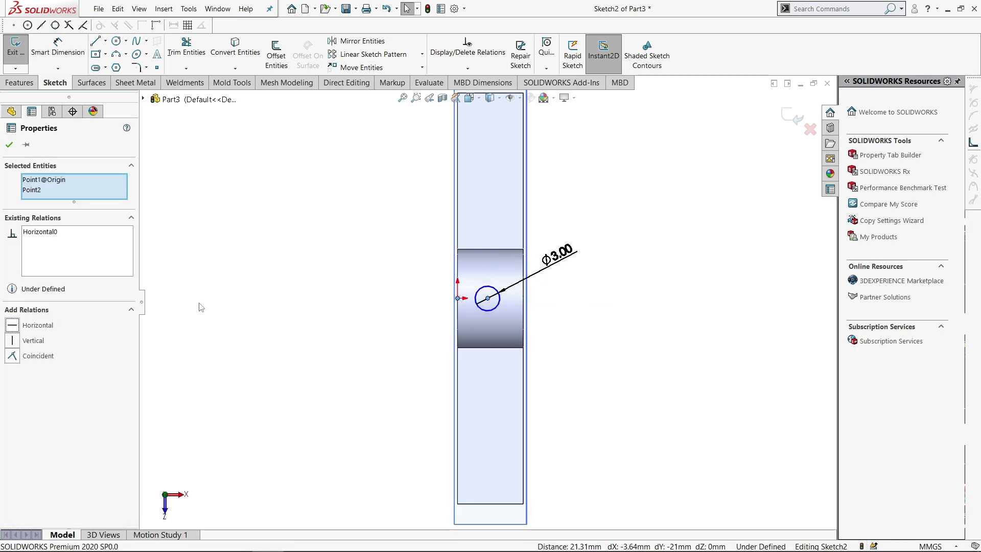
{"action": "left_click", "coordinate": [289, 274]}
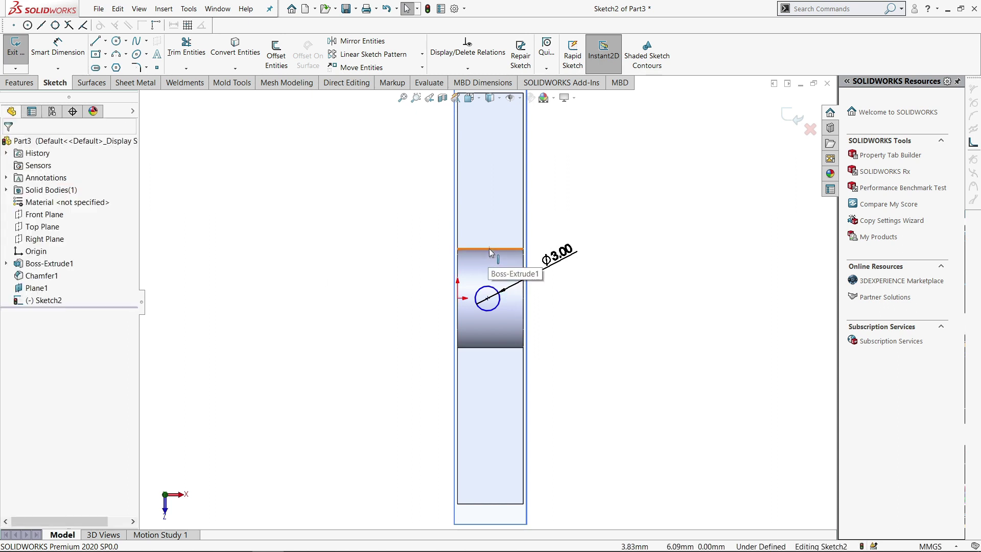
{"action": "left_click", "coordinate": [490, 249]}
{"action": "left_click", "coordinate": [488, 298], "text": "ctrl"}
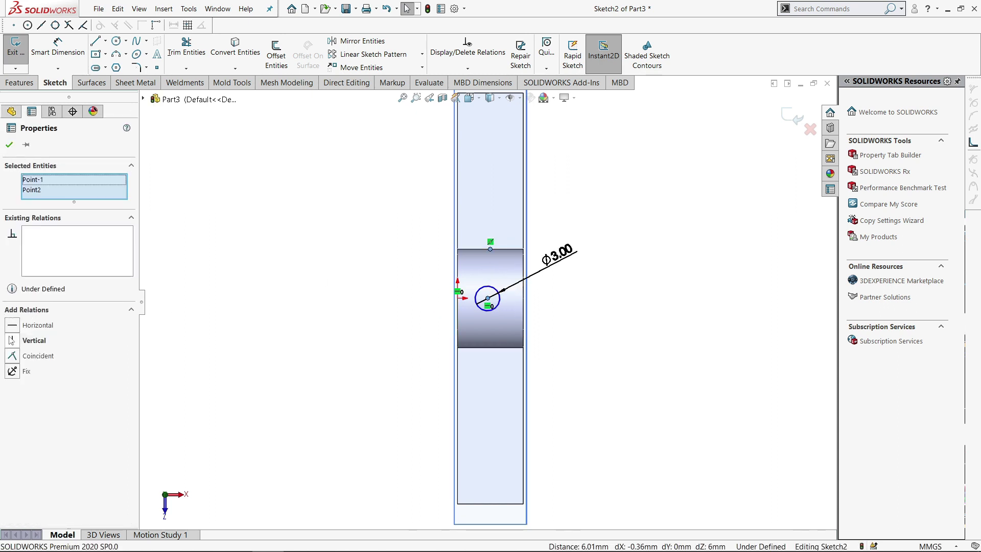
{"action": "left_click", "coordinate": [11, 340]}
{"action": "middle_click_drag", "start_coordinate": [587, 307], "coordinate": [648, 197]}
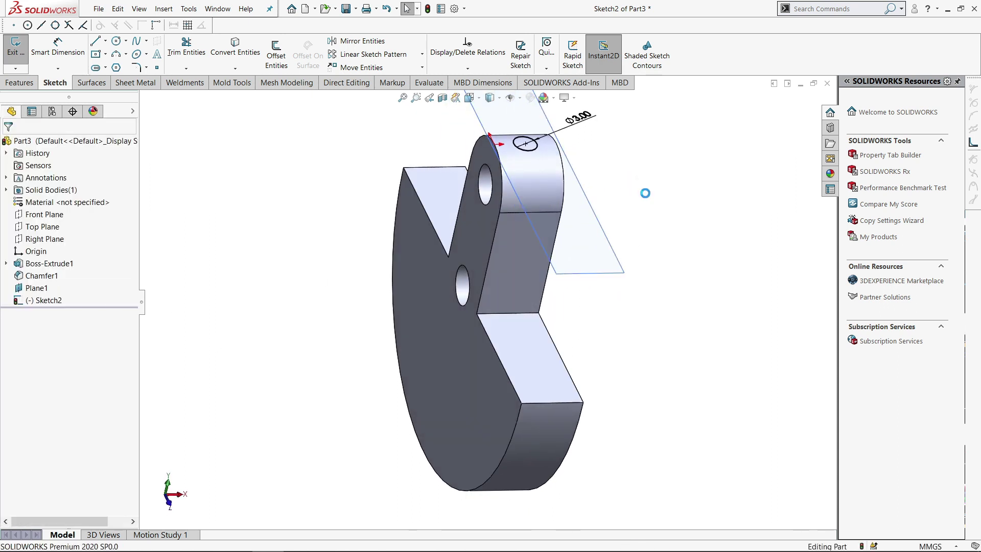
{"action": "key", "text": "ctrl+b"}
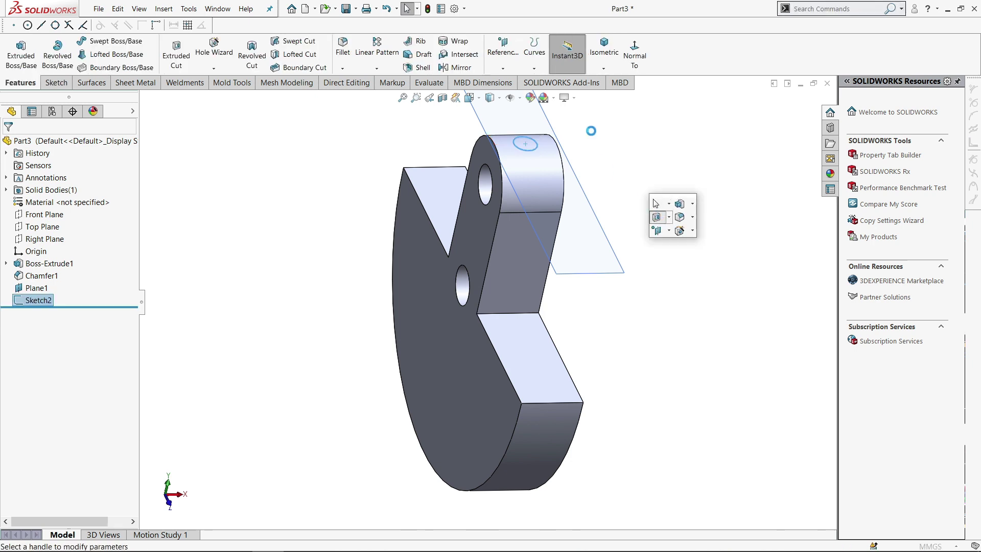
- Cut the Ø3 circle 5 mm deep (Blind) into the tab top, then view isometric
{"action": "left_click", "coordinate": [657, 217]}
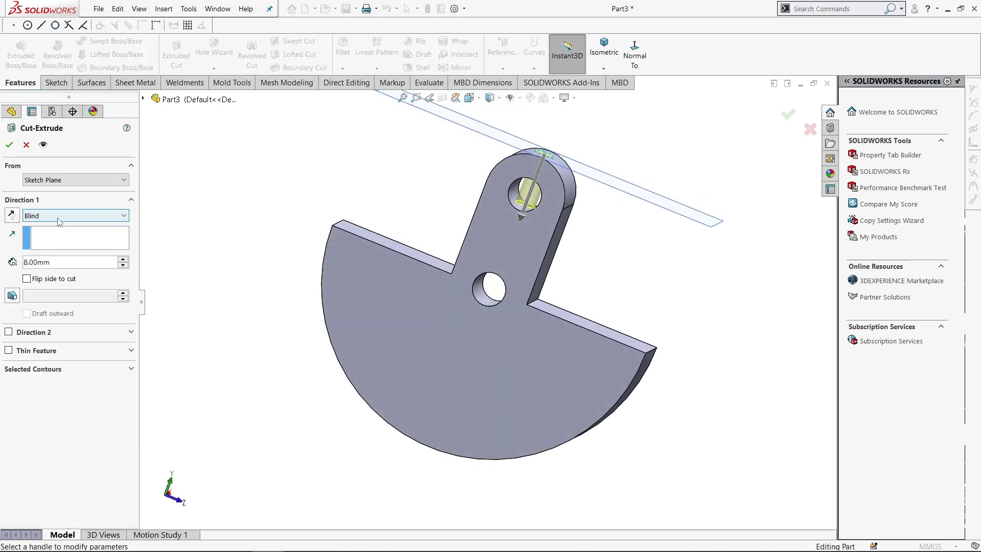
{"action": "left_click", "coordinate": [59, 219]}
{"action": "left_click", "coordinate": [307, 228]}
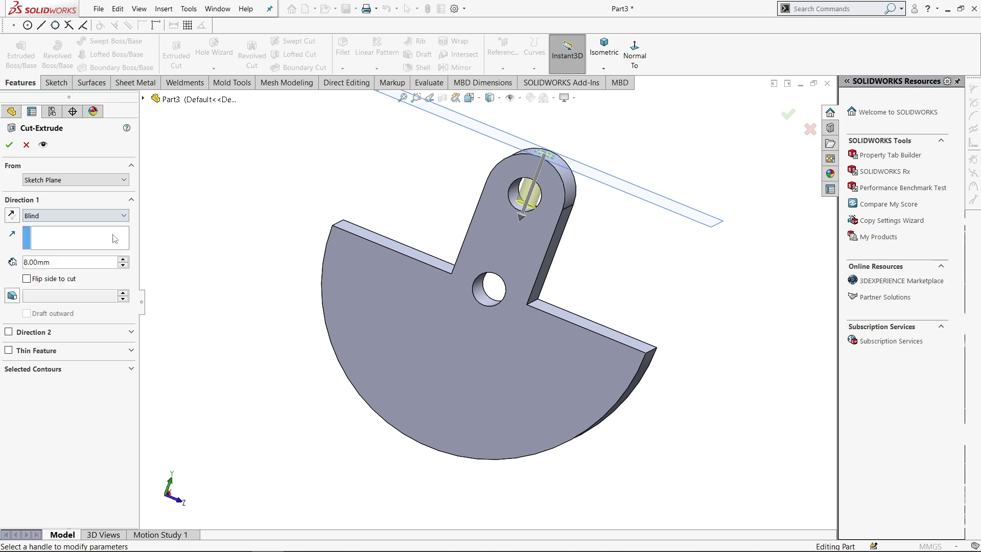
{"action": "type", "text": "5"}
{"action": "key", "text": "Return"}
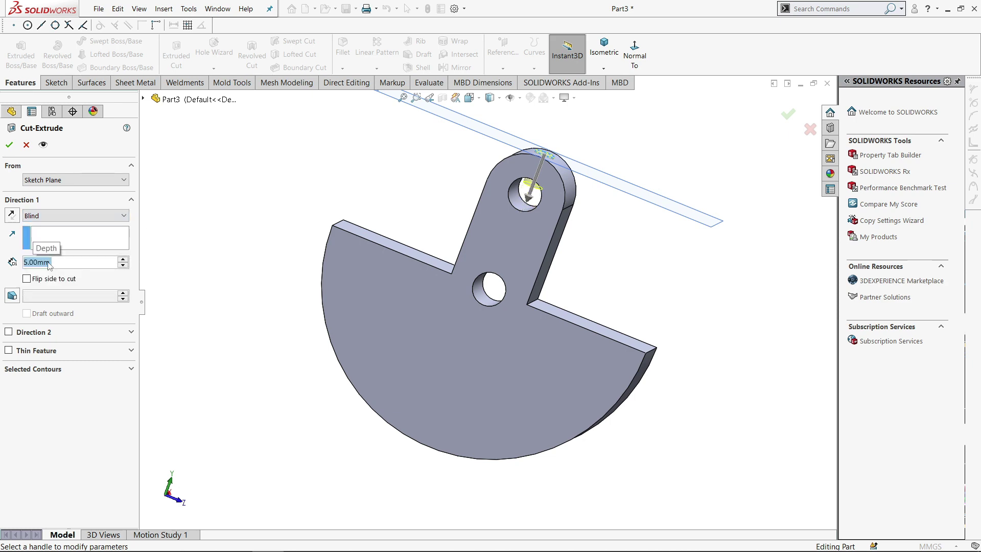
{"action": "key", "text": "Return"}
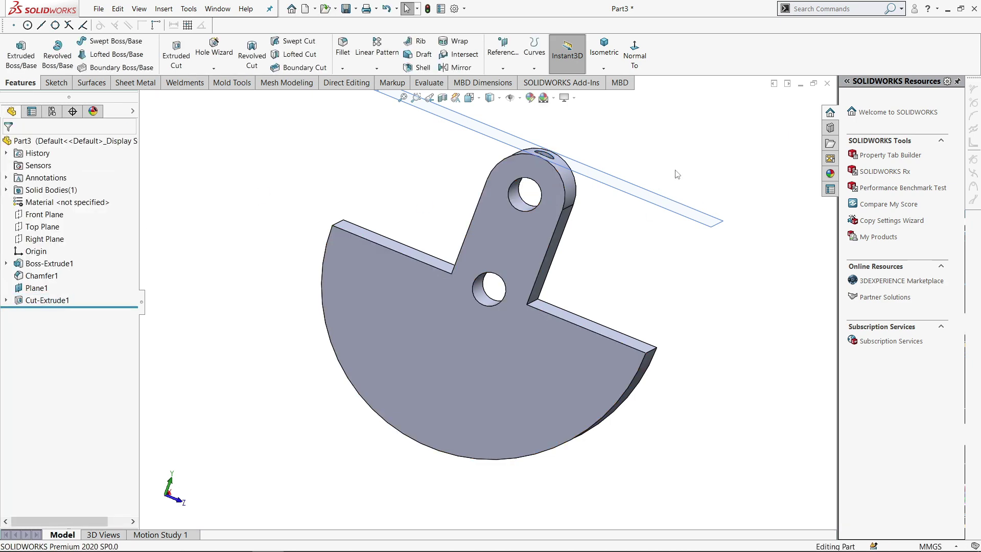
{"action": "key", "text": "ctrl+7"}
{"action": "right_click", "coordinate": [553, 155]}
- Hide Plane1 and give the whole part a red appearance
{"action": "left_click", "coordinate": [567, 61]}
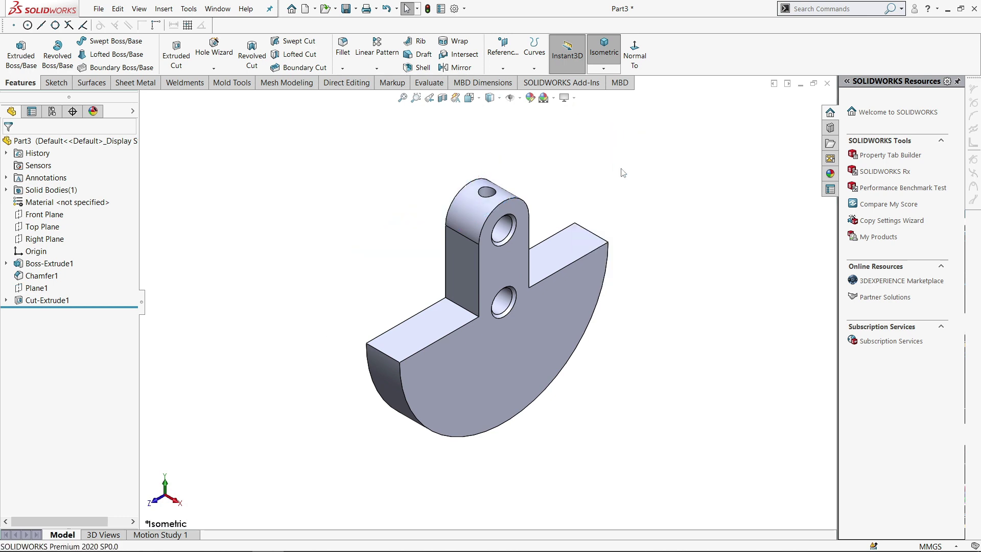
{"action": "middle_click_drag", "start_coordinate": [491, 215], "coordinate": [519, 176]}
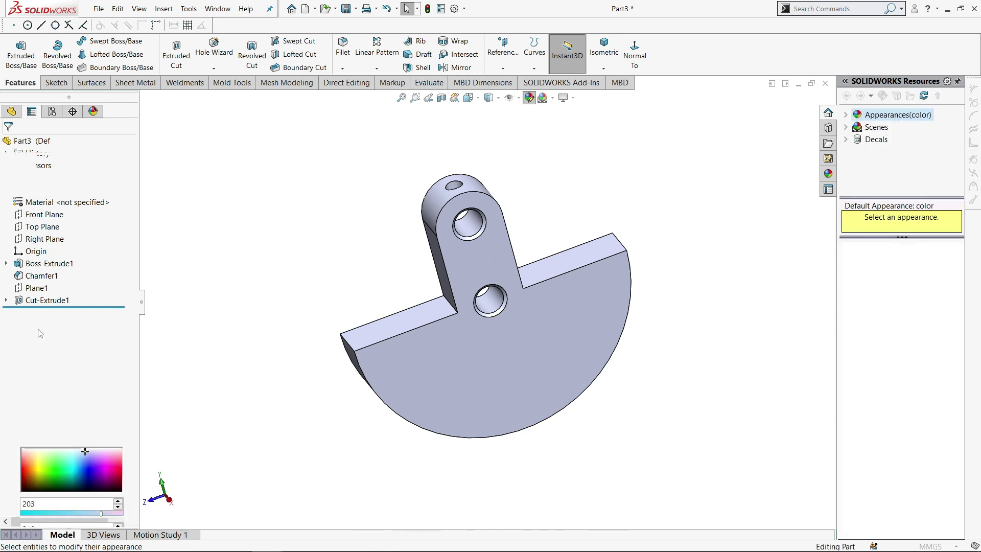
{"action": "left_click", "coordinate": [38, 401]}
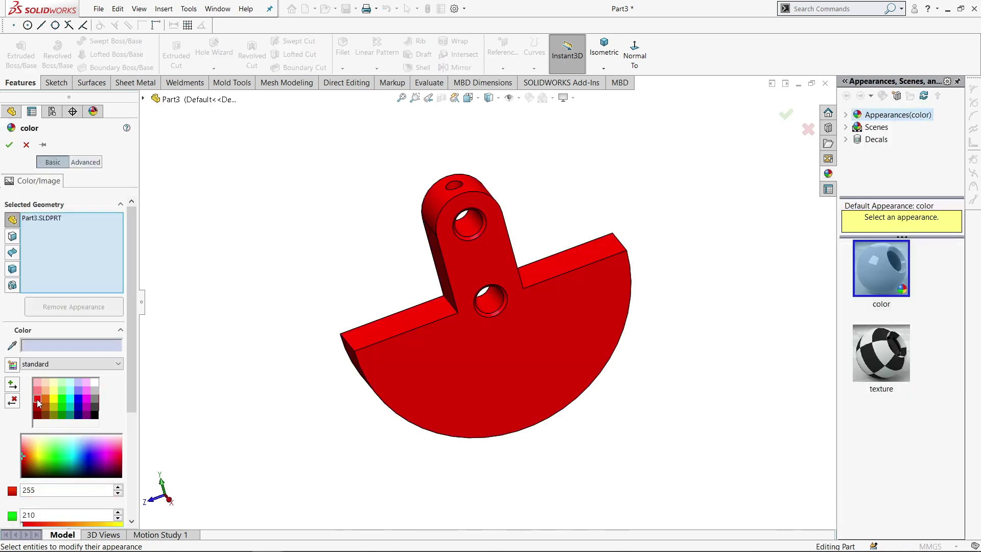
{"action": "left_click", "coordinate": [9, 145]}
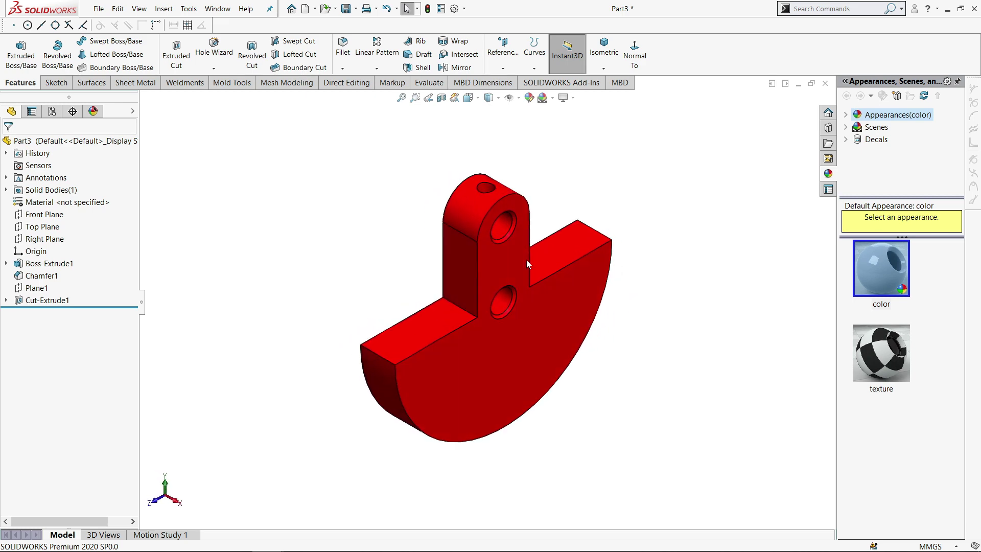